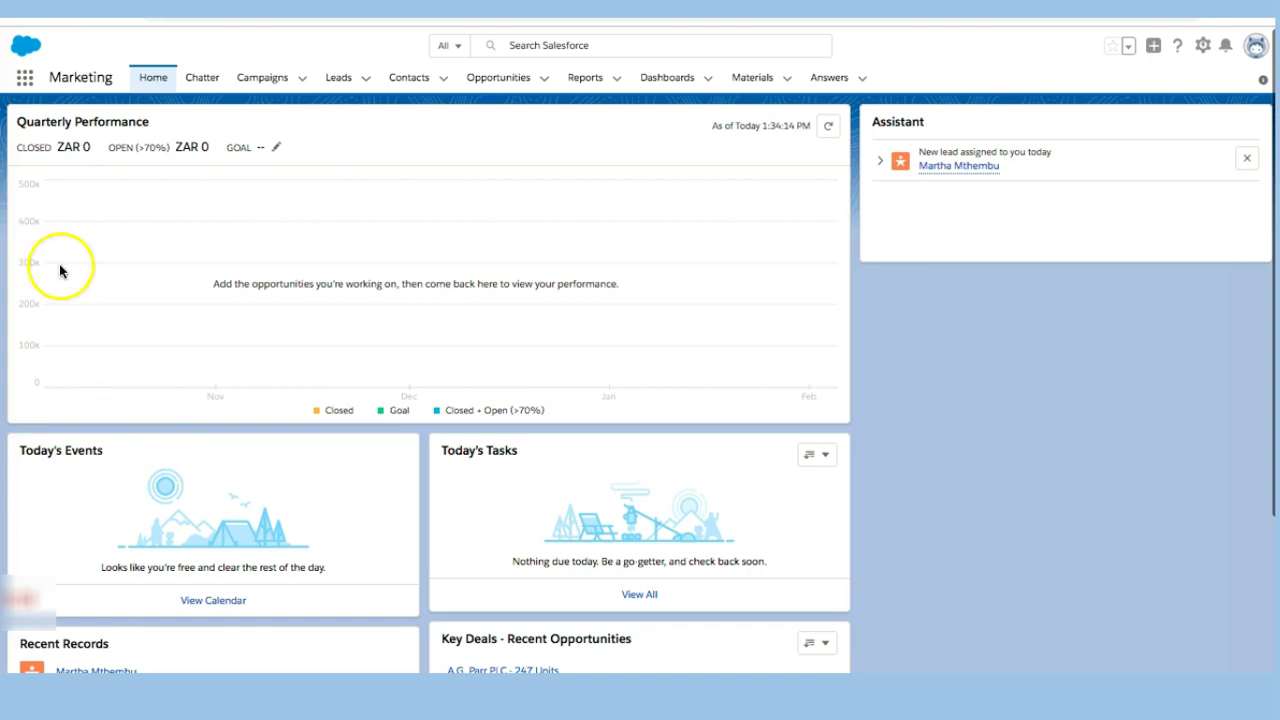
pyautogui.click(545, 80)
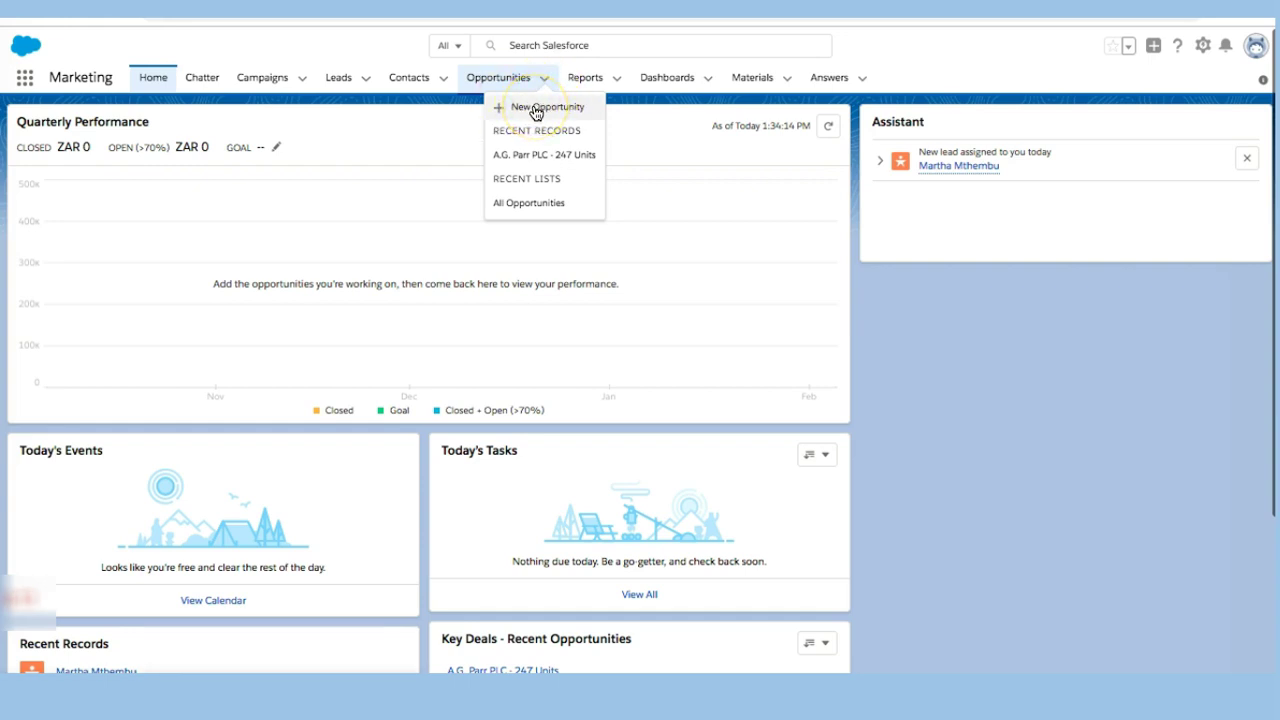
pyautogui.click(1153, 45)
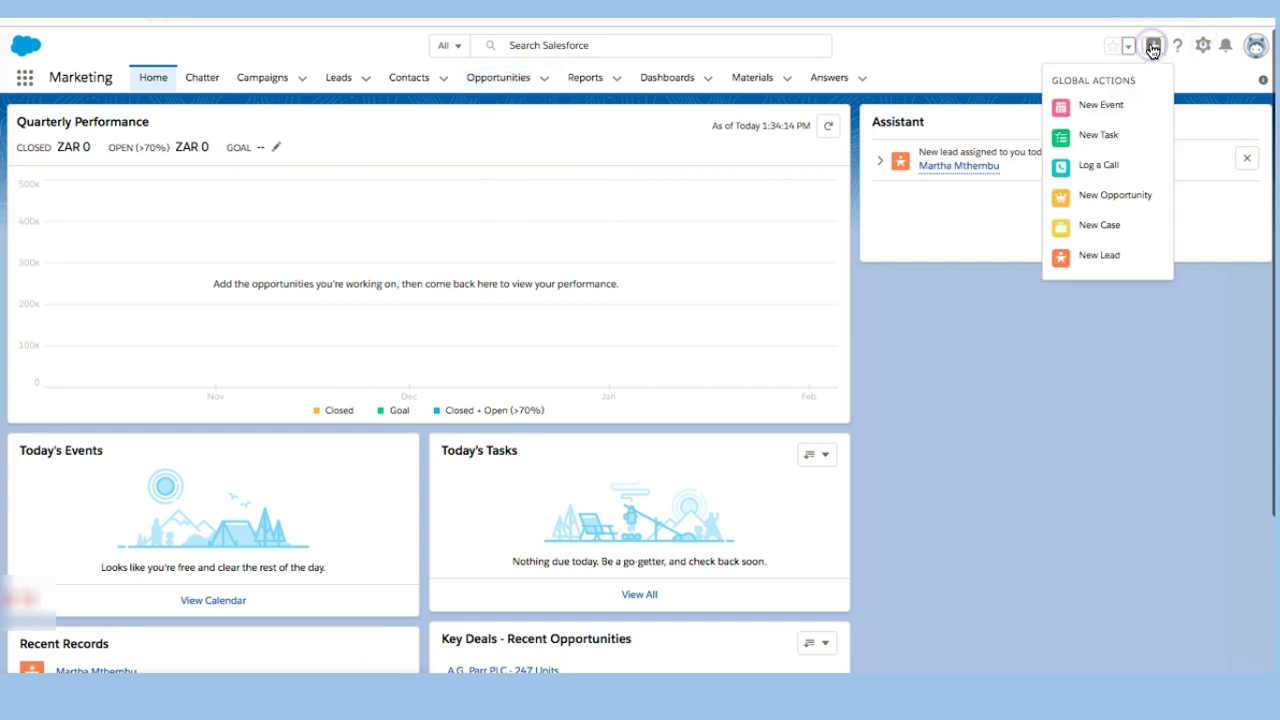
pyautogui.click(1108, 197)
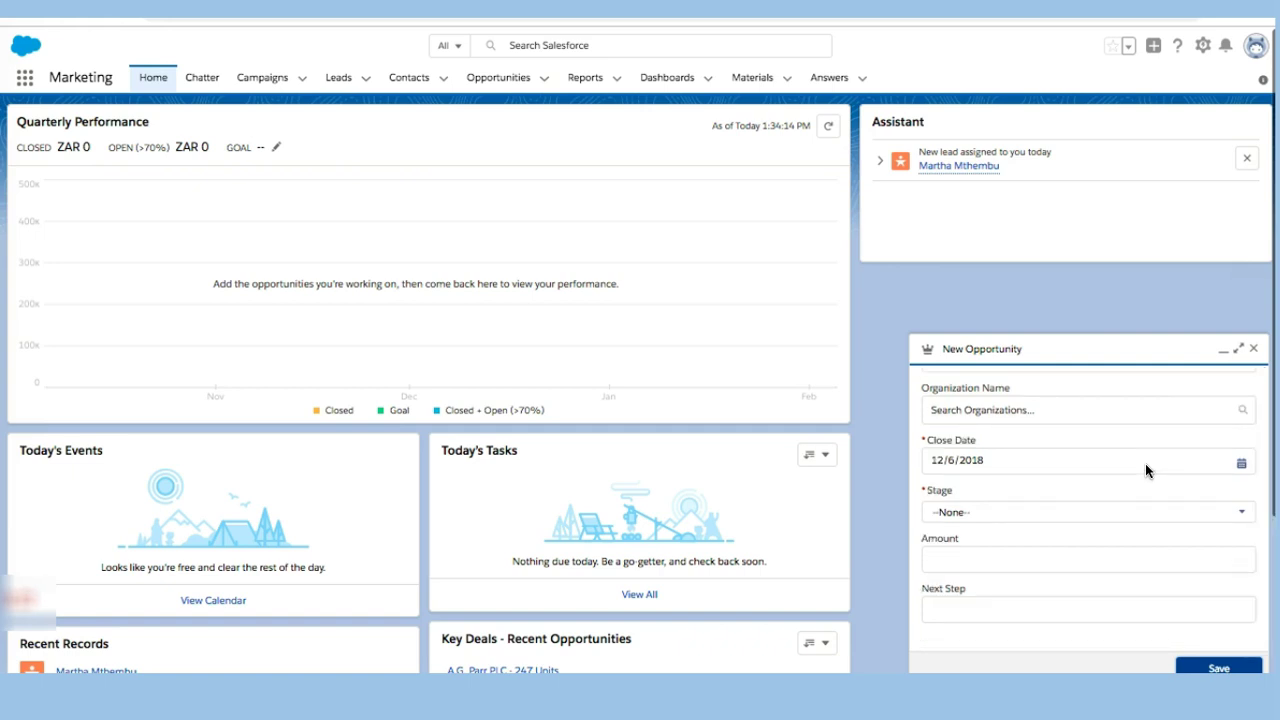
pyautogui.click(1253, 348)
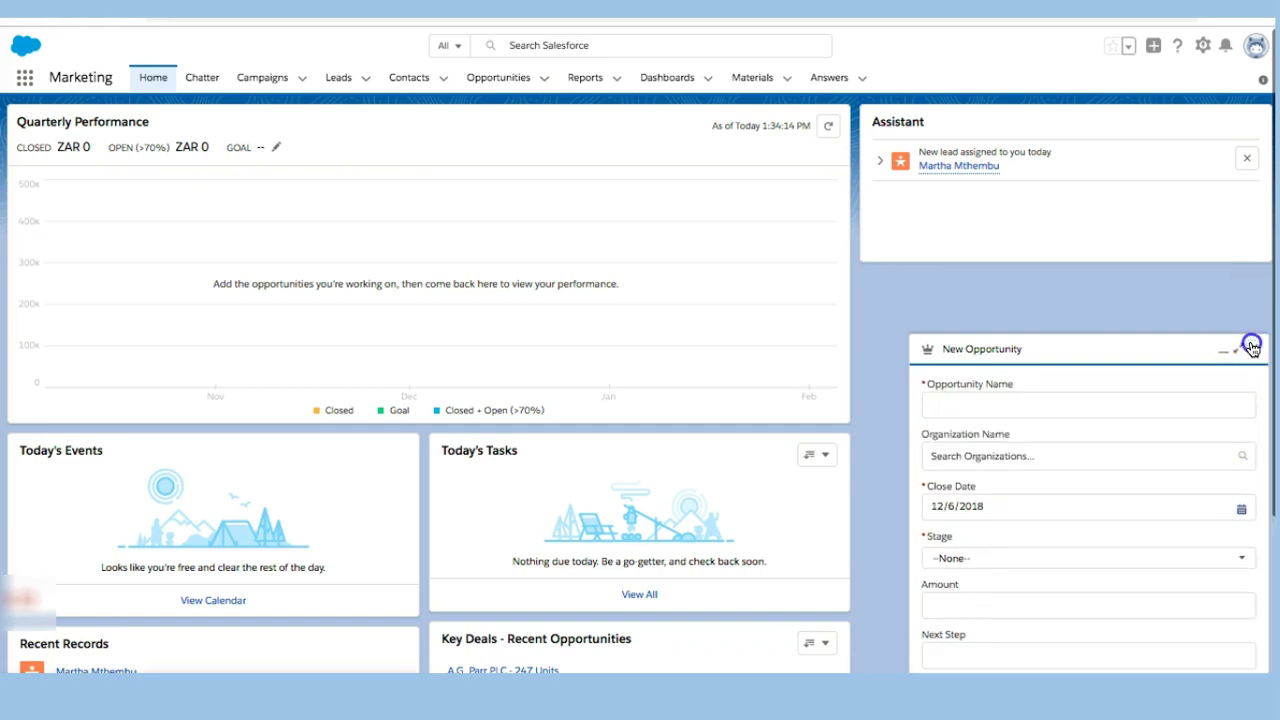
# Start a new opportunity with the full form and name it Unogwaja 2020
pyautogui.click(545, 79)
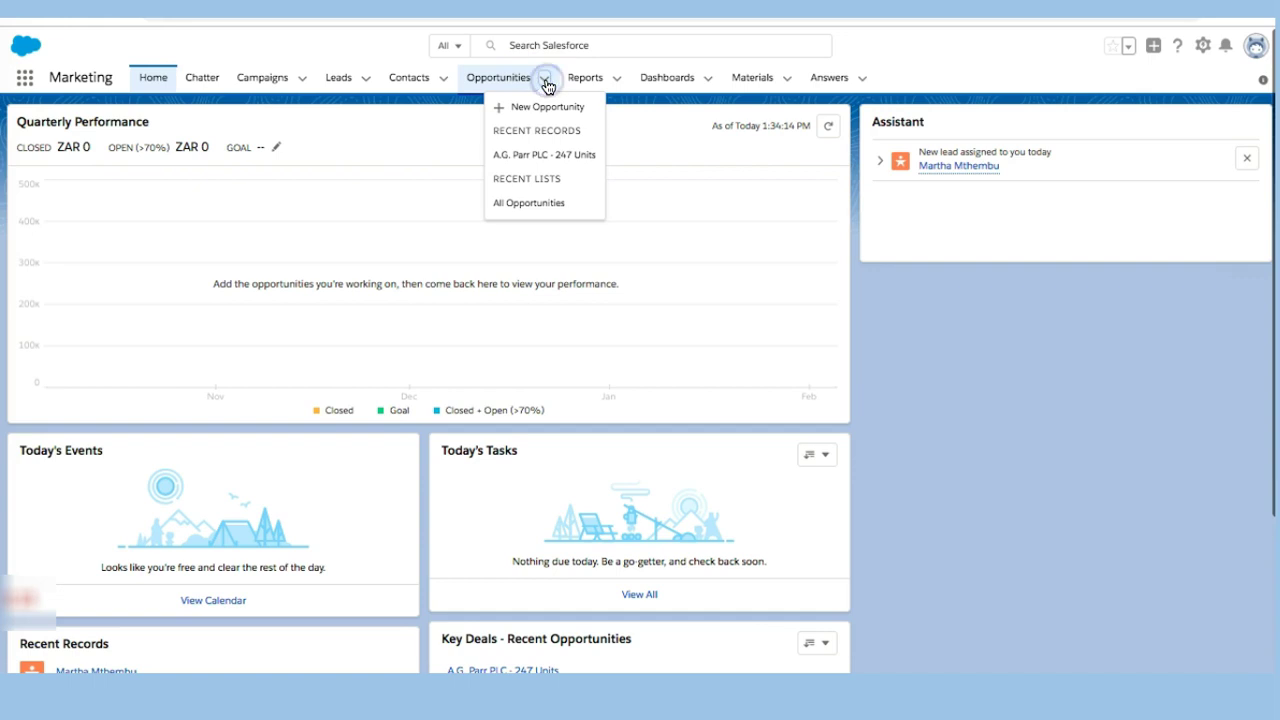
pyautogui.click(549, 107)
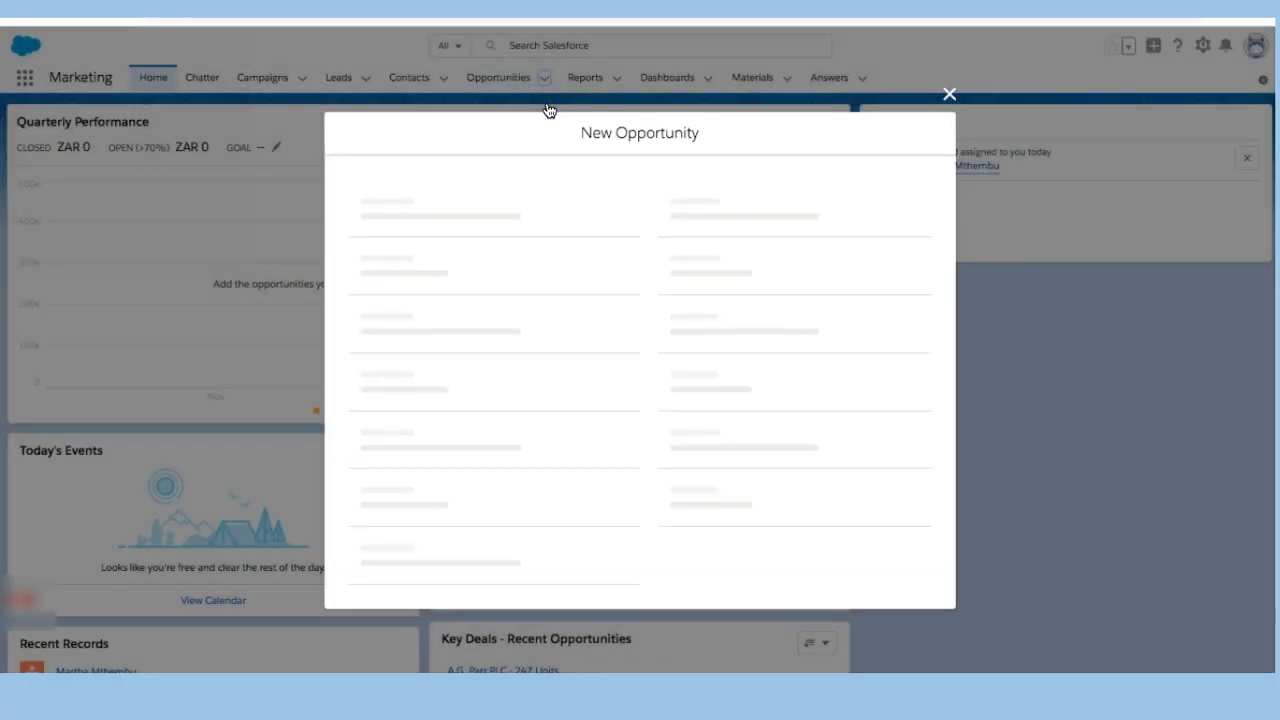
pyautogui.click(694, 341)
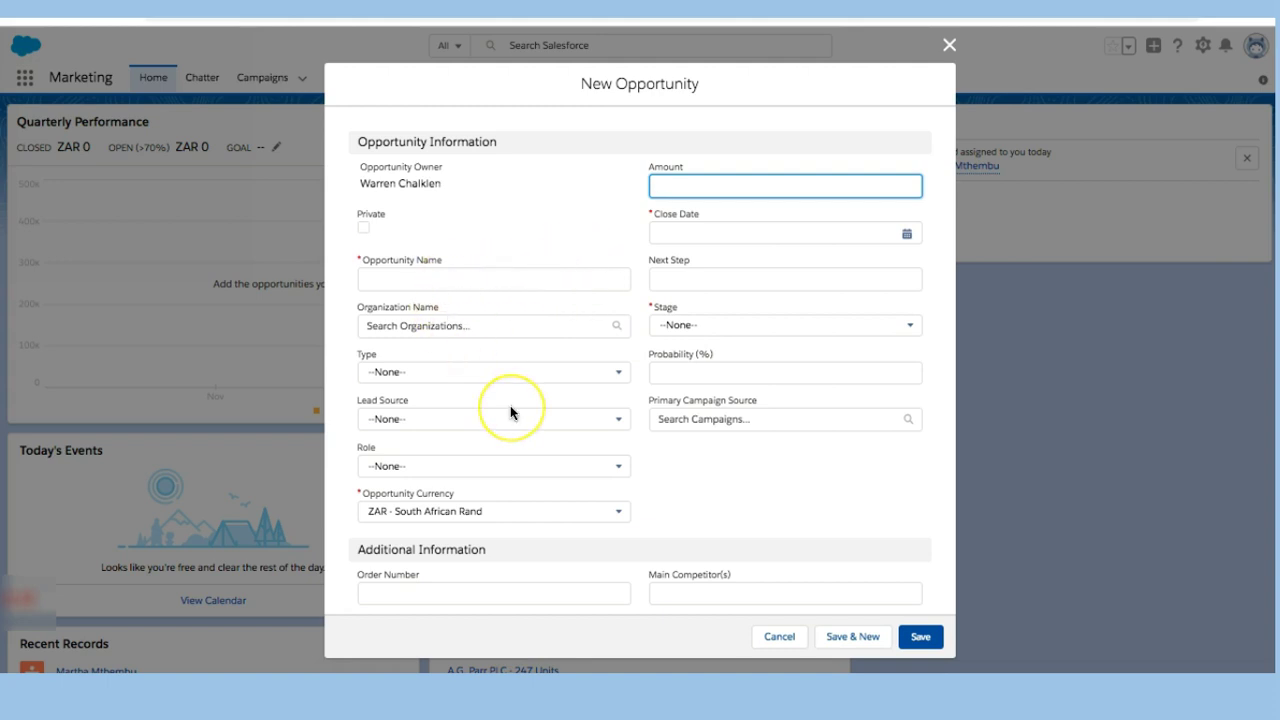
pyautogui.scroll(-3, 510, 408)
pyautogui.scroll(-2, 510, 406)
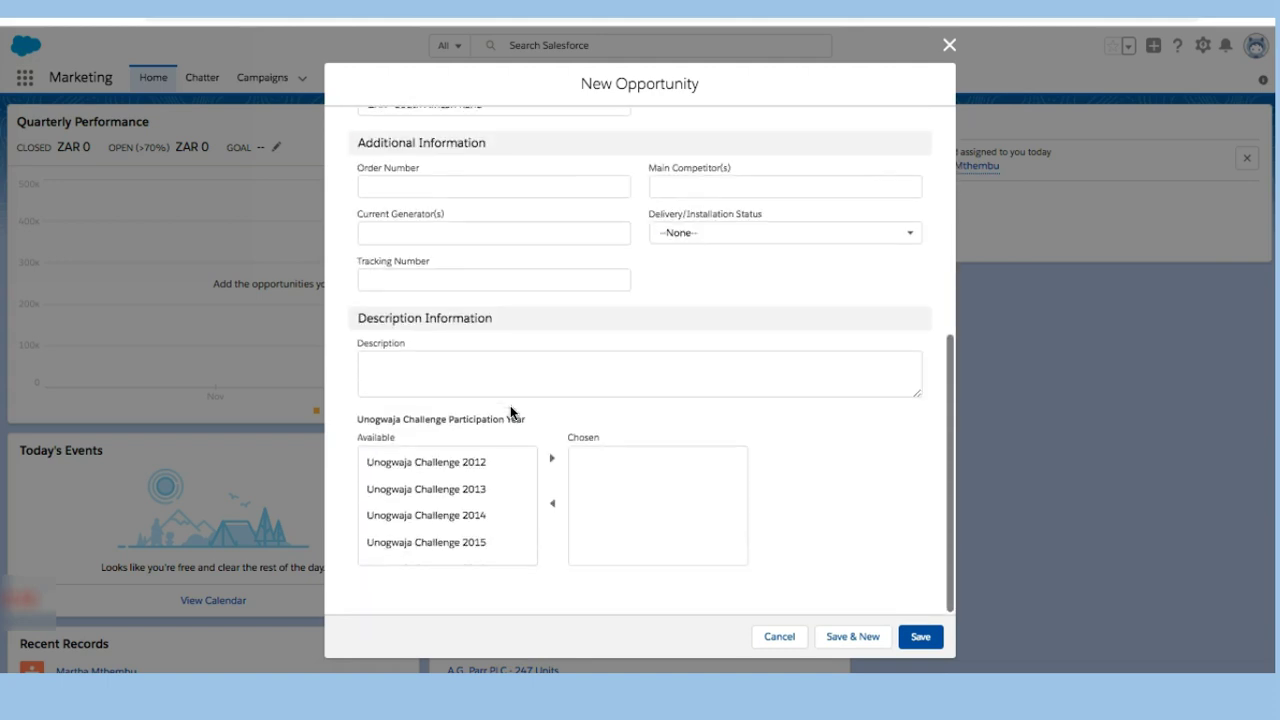
pyautogui.scroll(5, 510, 406)
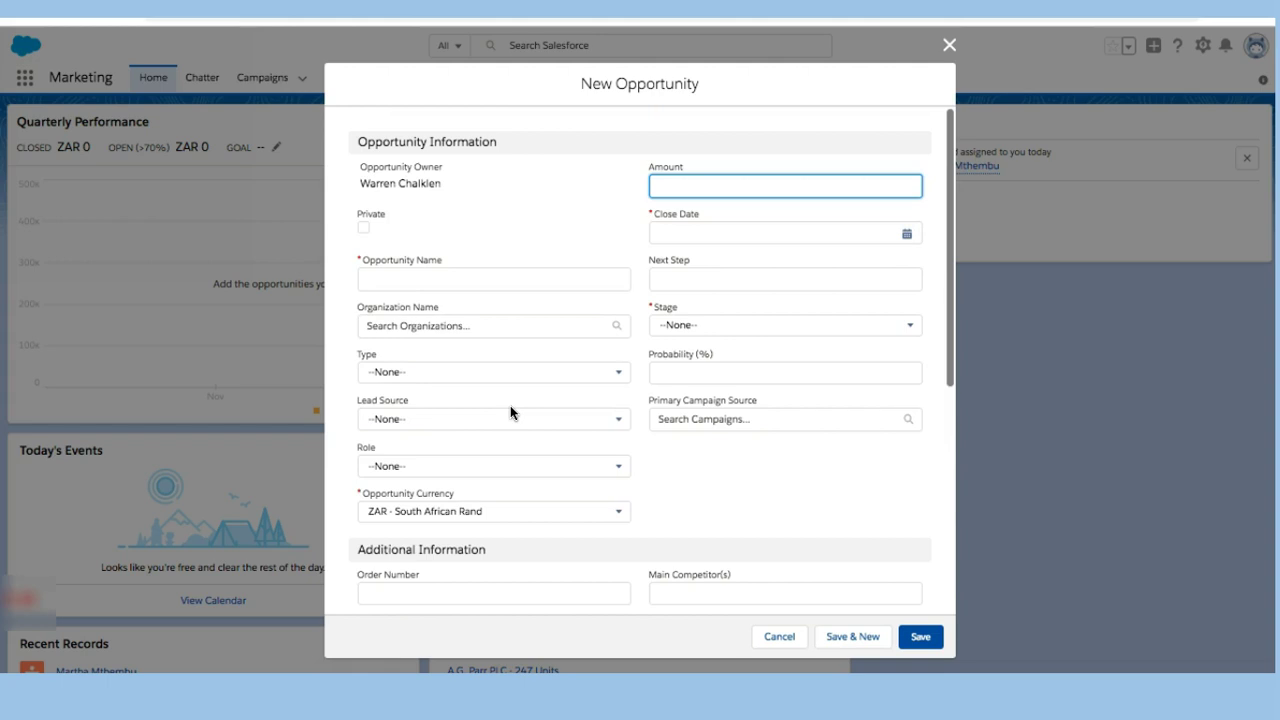
pyautogui.click(434, 278)
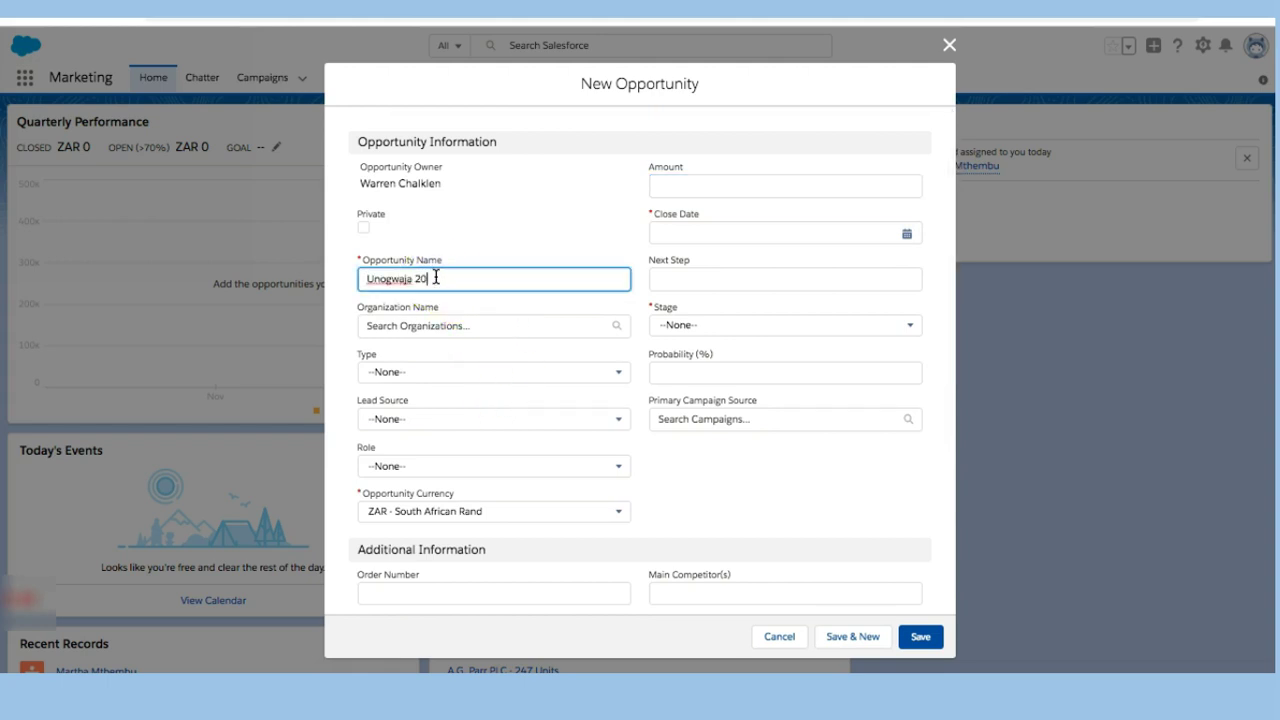
pyautogui.click(472, 330)
pyautogui.click(390, 360)
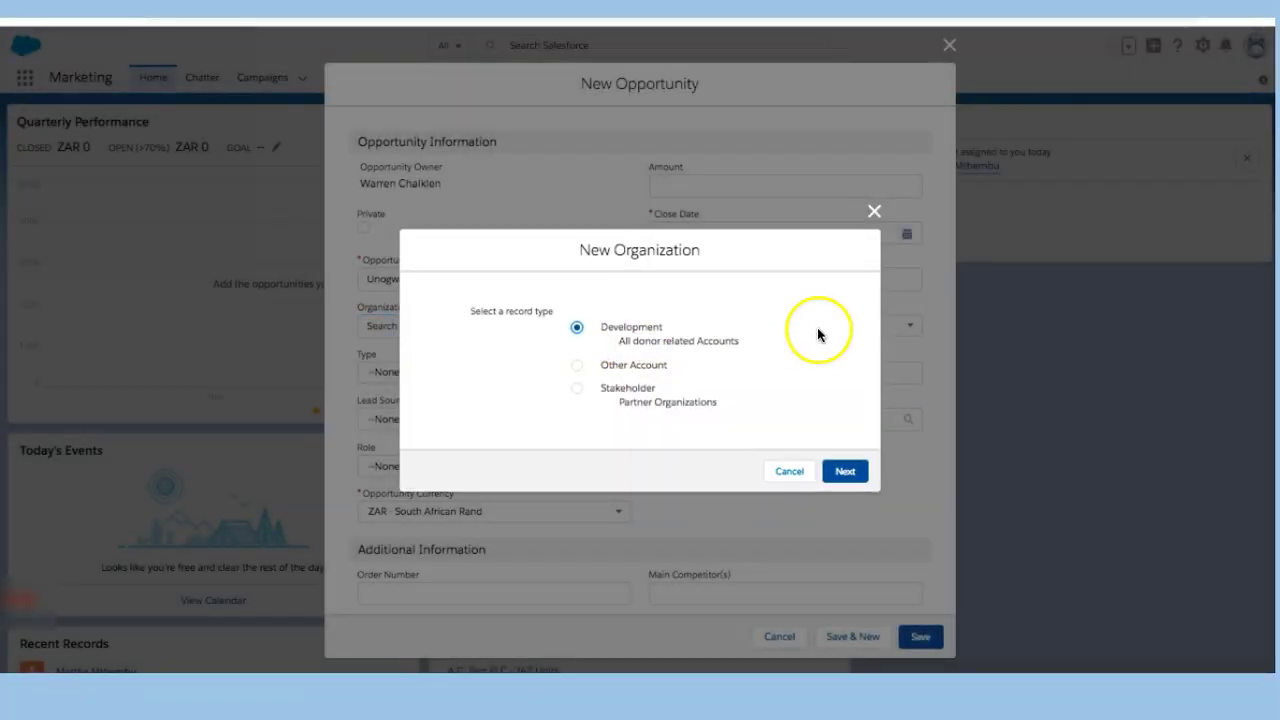
pyautogui.click(872, 211)
# Link the opportunity to the existing Unogwaja organization and set its type to Existing Customer - Upgrade
pyautogui.click(420, 330)
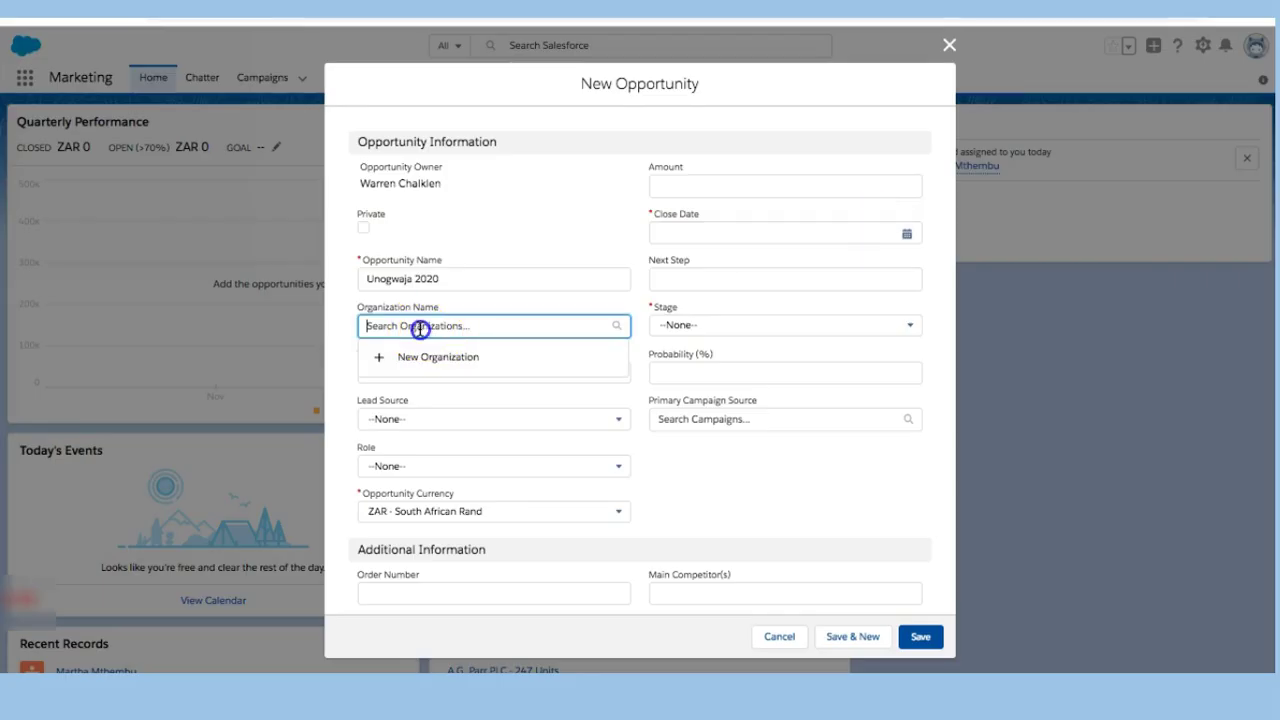
pyautogui.write('uno')
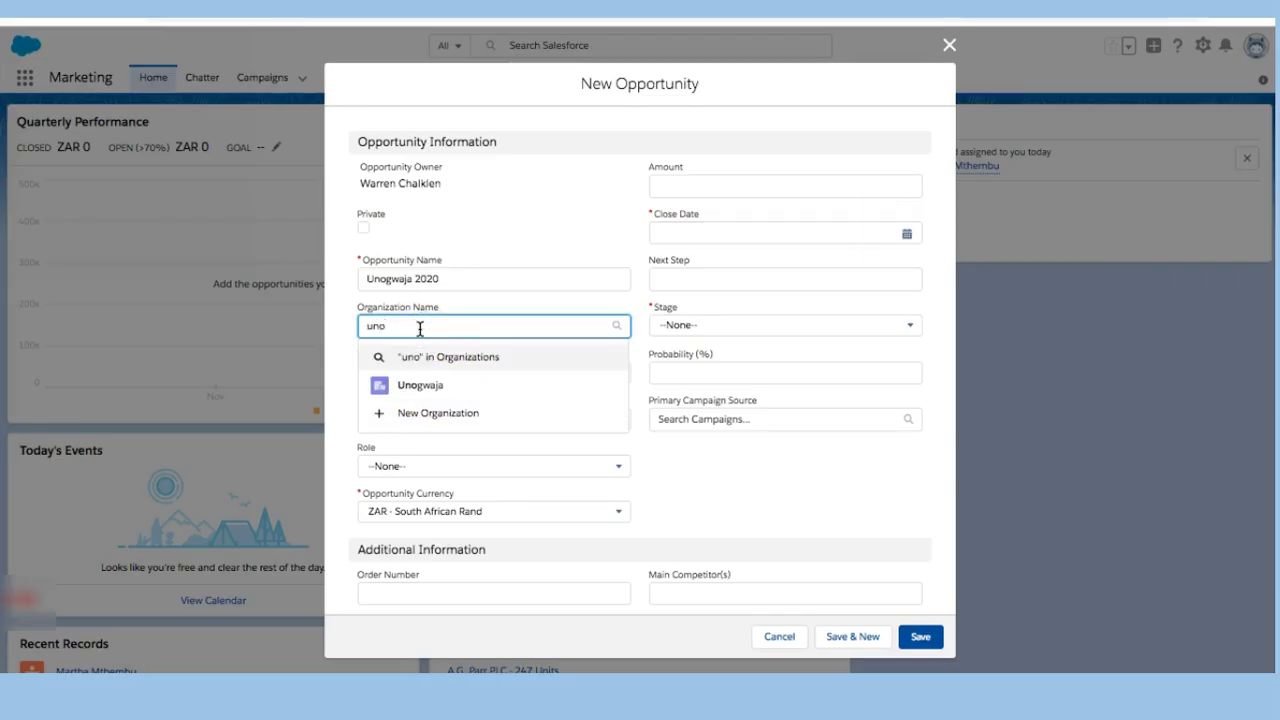
pyautogui.click(410, 383)
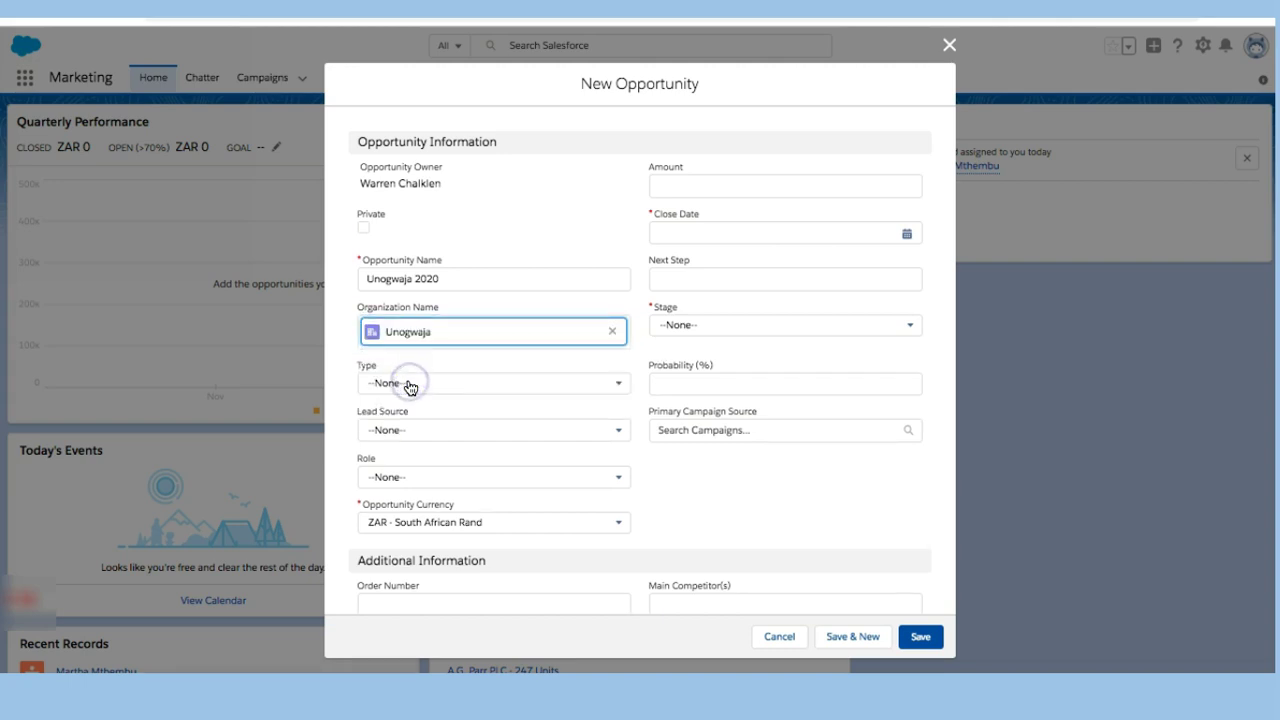
pyautogui.click(473, 388)
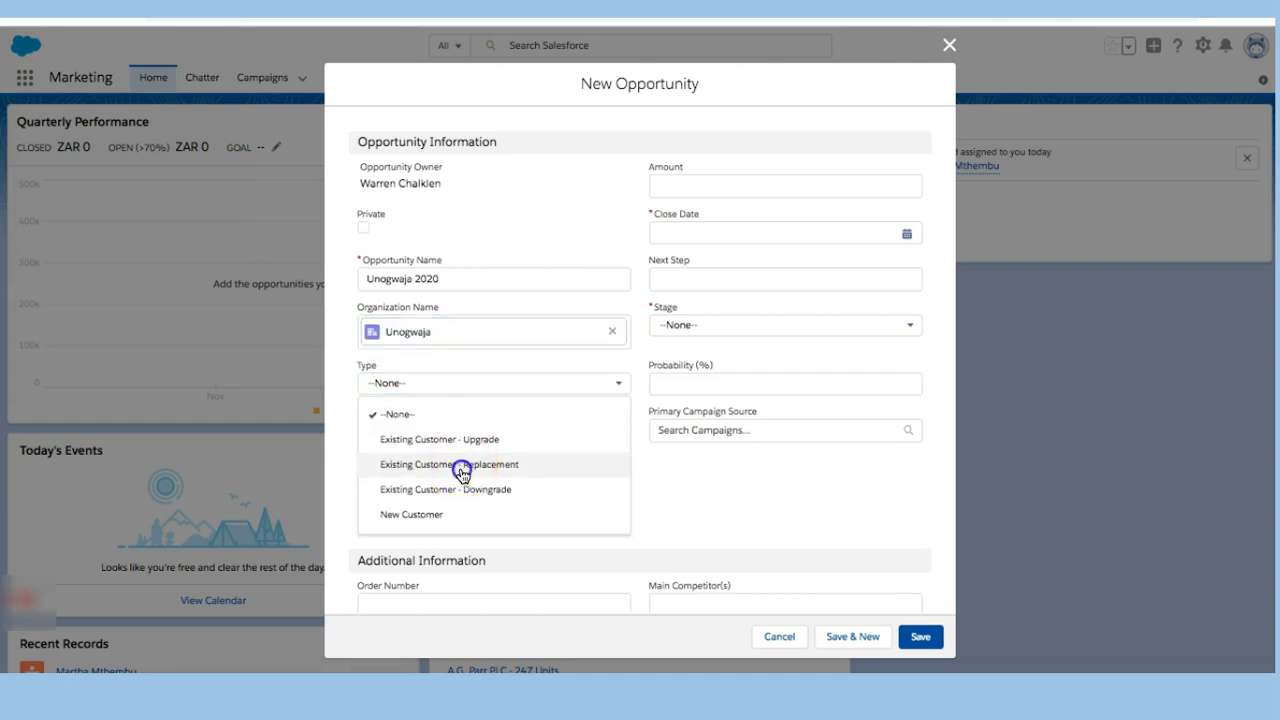
pyautogui.moveTo(460, 455); pyautogui.dragTo(458, 457)
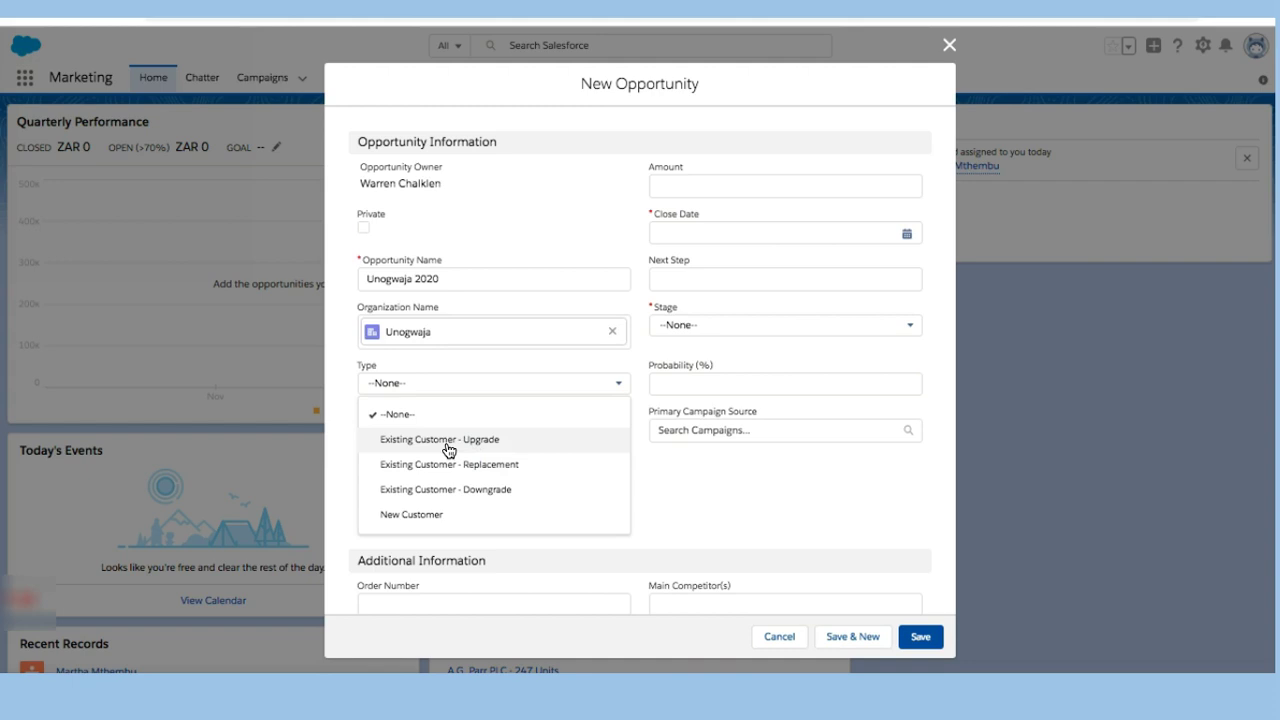
pyautogui.click(447, 450)
# Set the opportunity's lead source to Partner Referral and its role to Support Crew
pyautogui.click(434, 429)
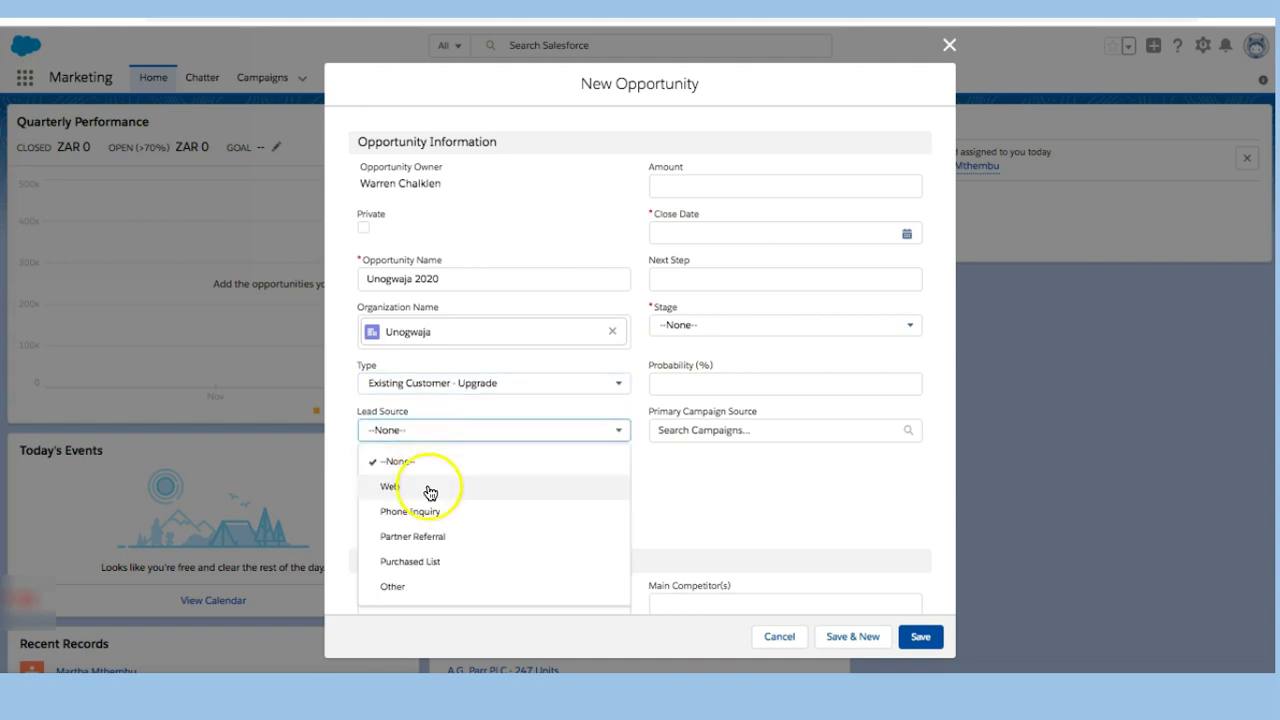
pyautogui.click(425, 536)
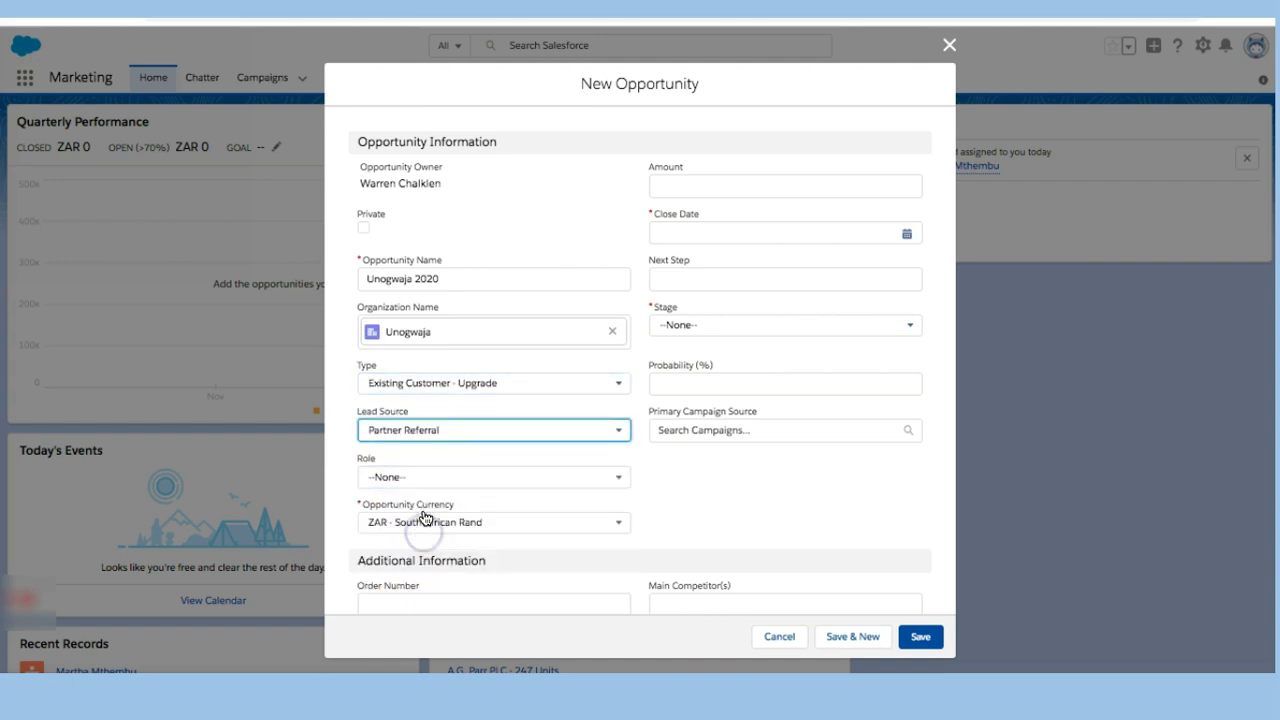
pyautogui.click(428, 476)
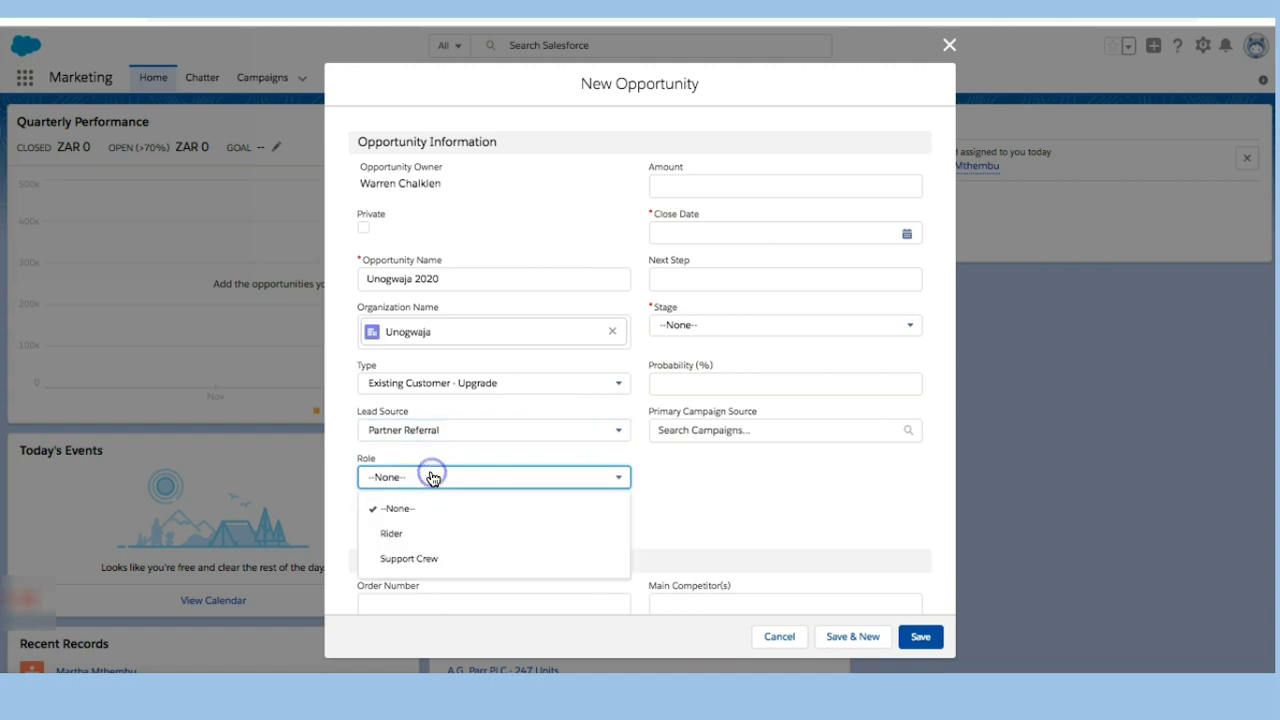
pyautogui.click(410, 558)
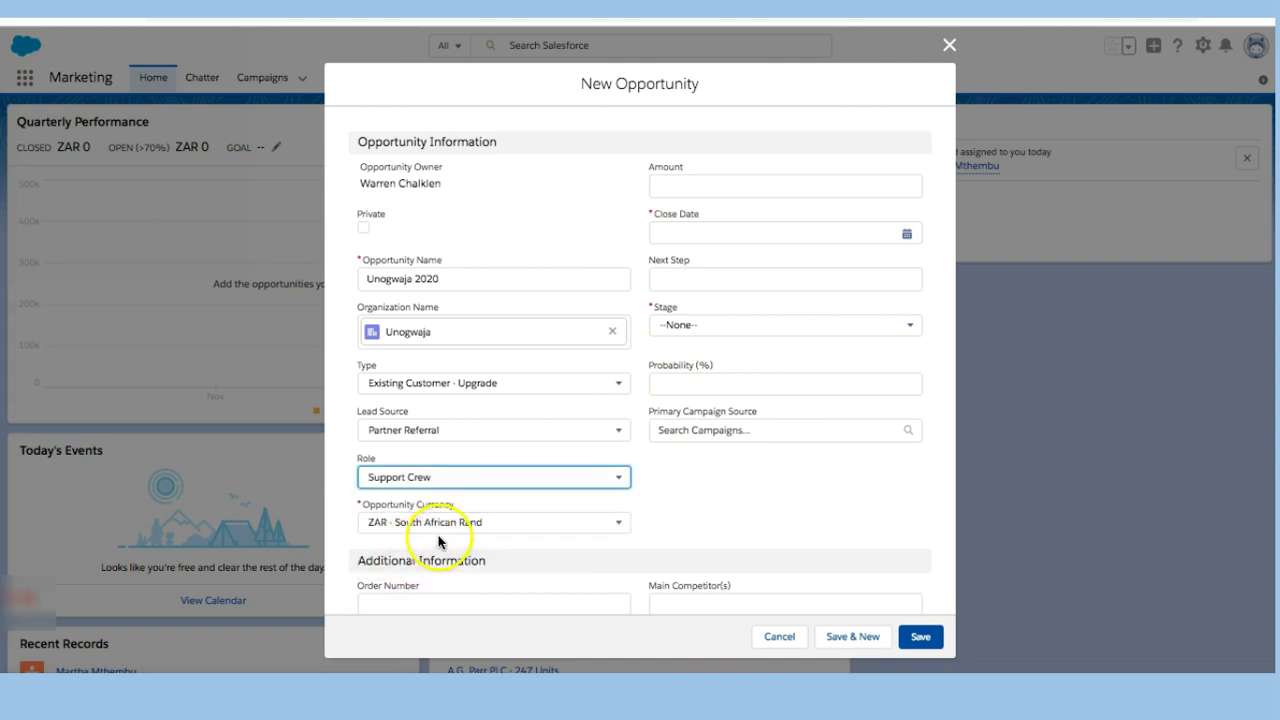
# Set the opportunity's amount to 50,000 and its close date to 11/6/2019
pyautogui.click(743, 188)
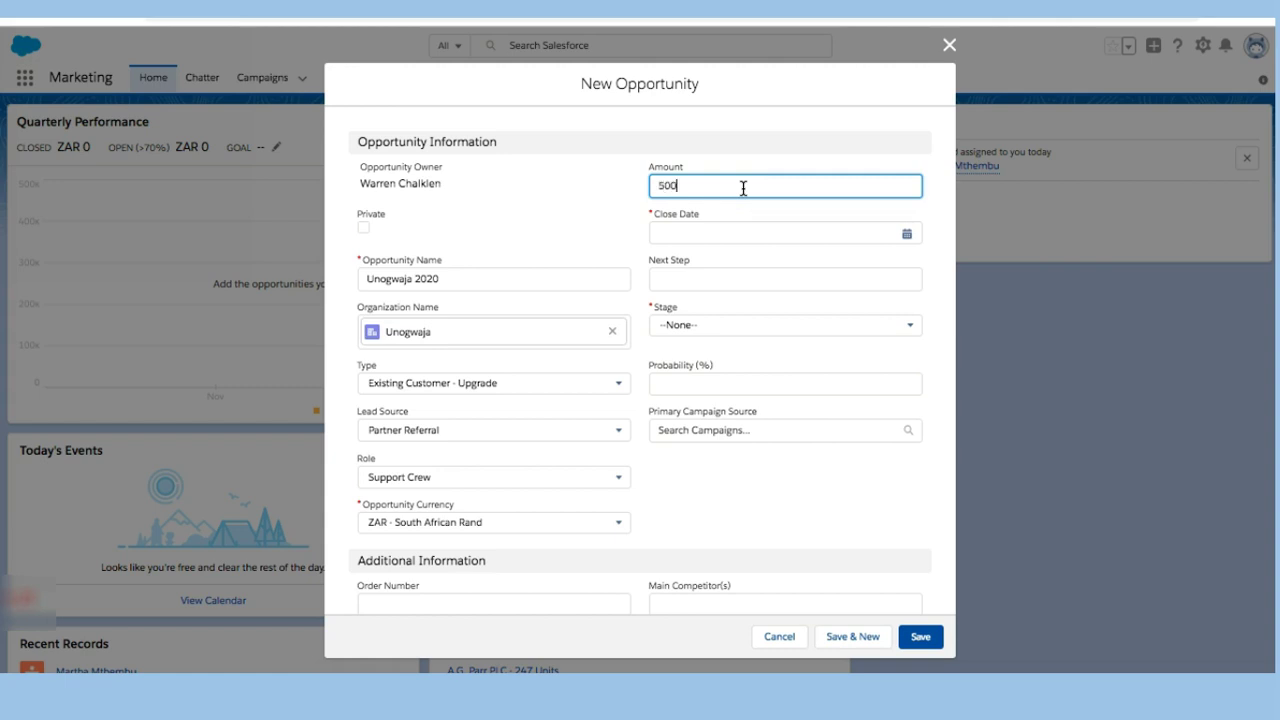
pyautogui.click(729, 231)
pyautogui.click(904, 240)
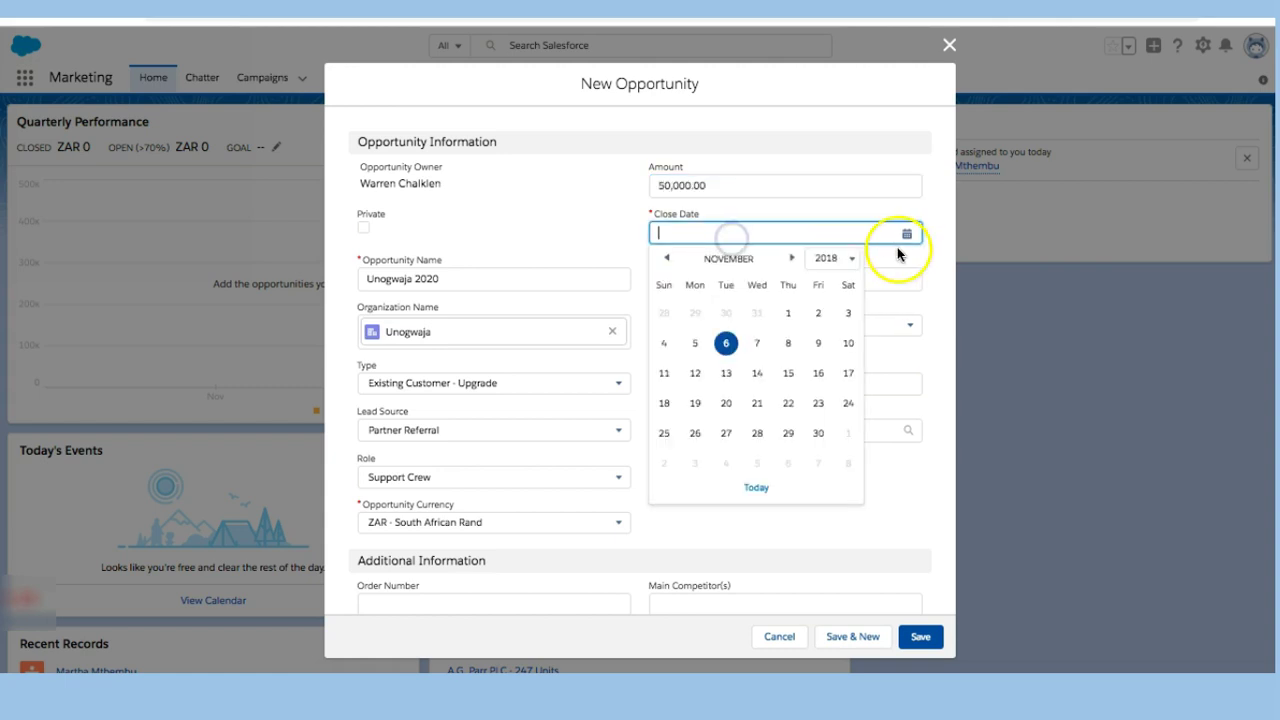
pyautogui.click(848, 262)
pyautogui.click(842, 277)
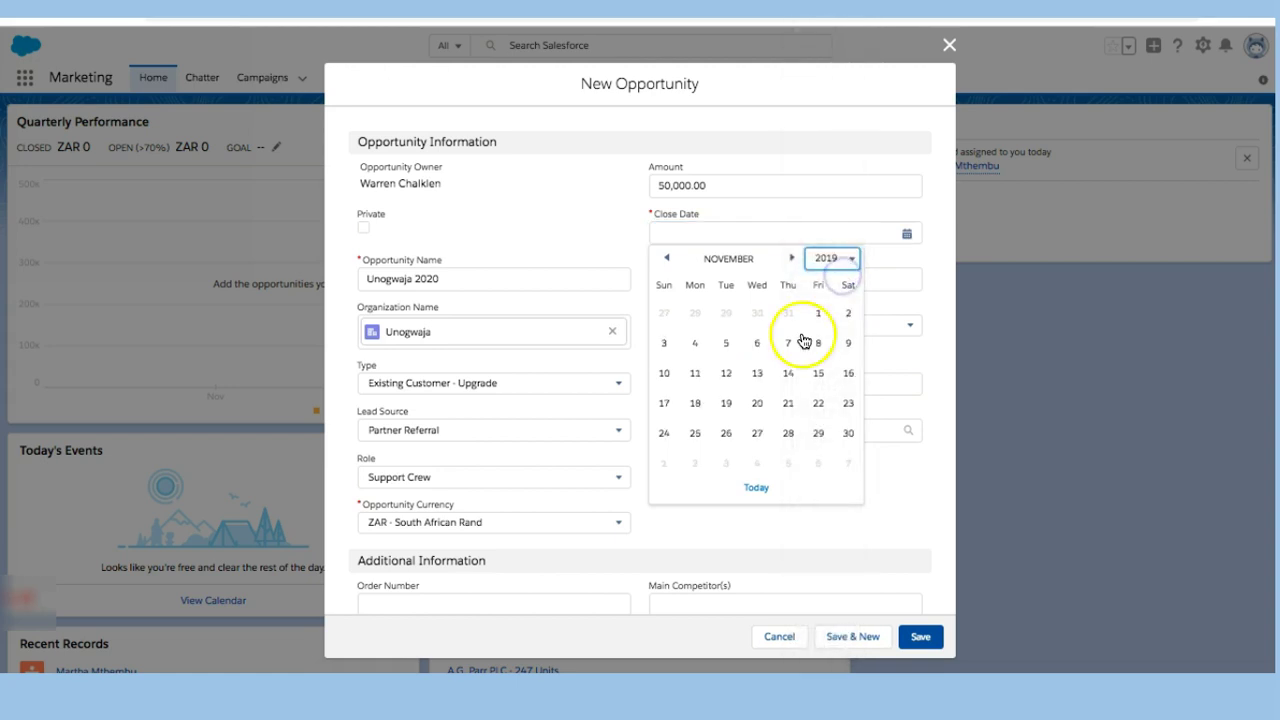
pyautogui.click(759, 346)
# Enter "Meet with team" as the next step and set the stage to Qualification
pyautogui.click(701, 278)
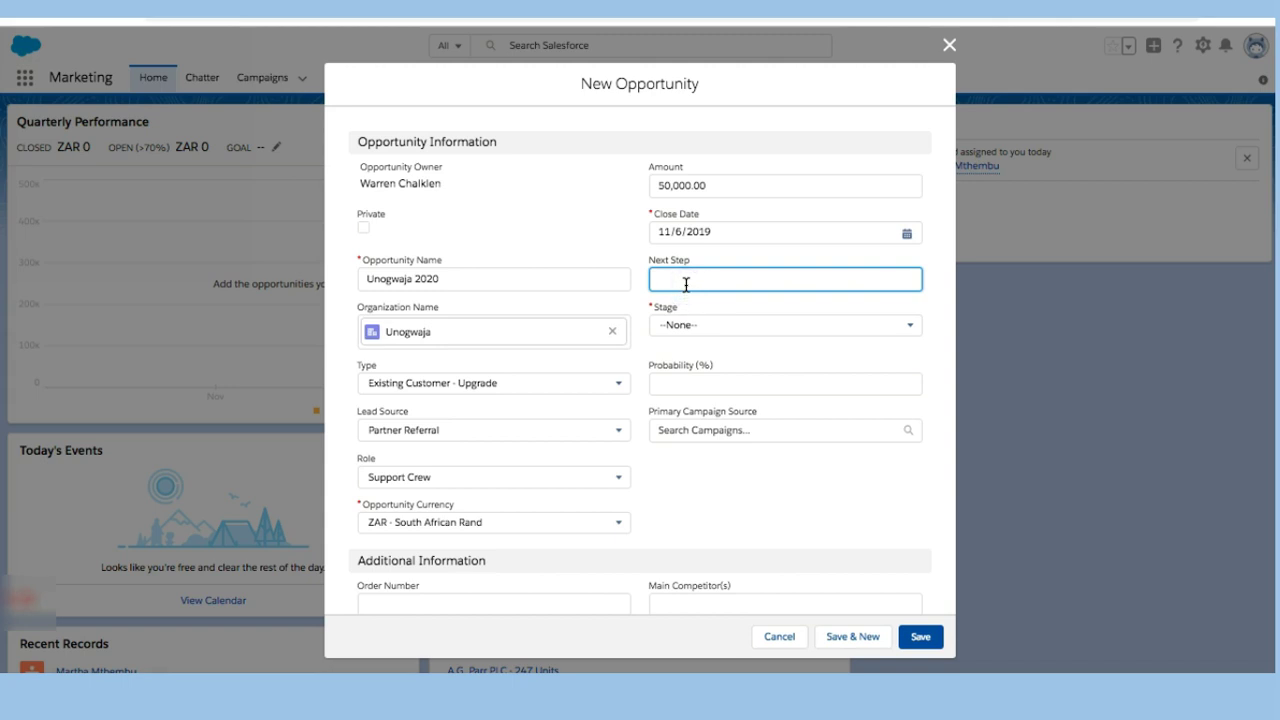
pyautogui.write('Meet with team')
pyautogui.click(731, 325)
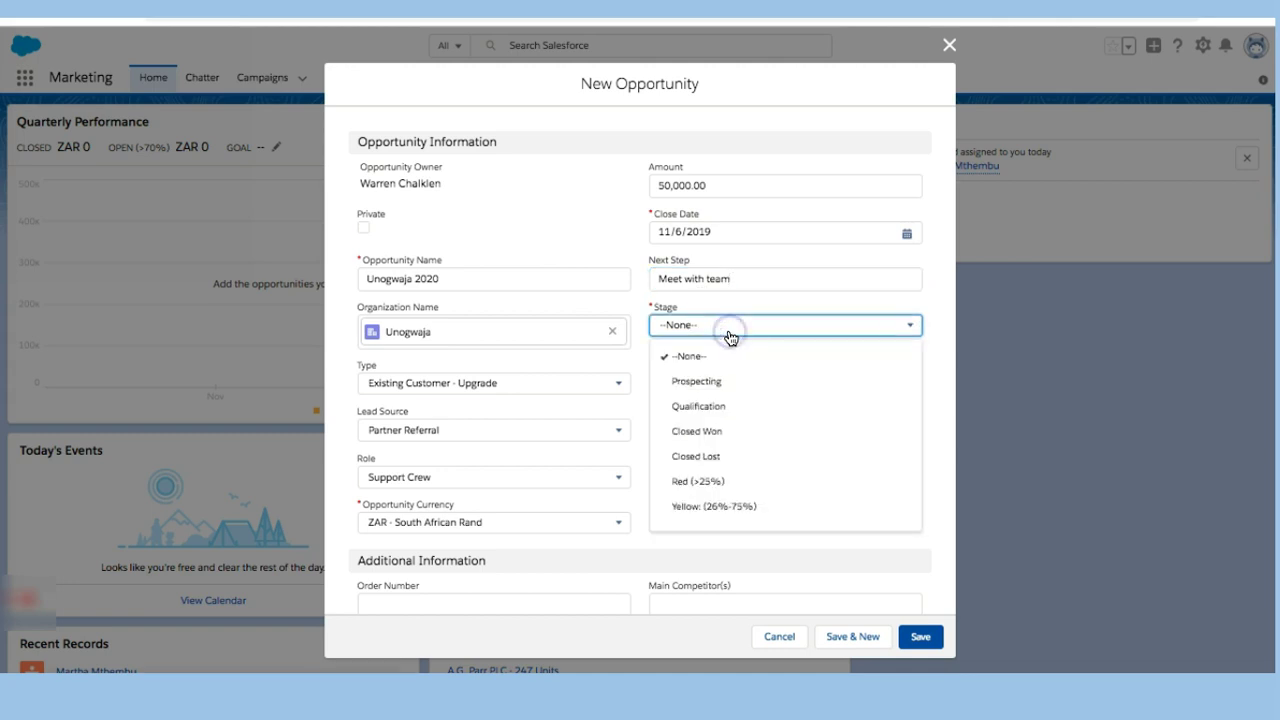
pyautogui.click(720, 407)
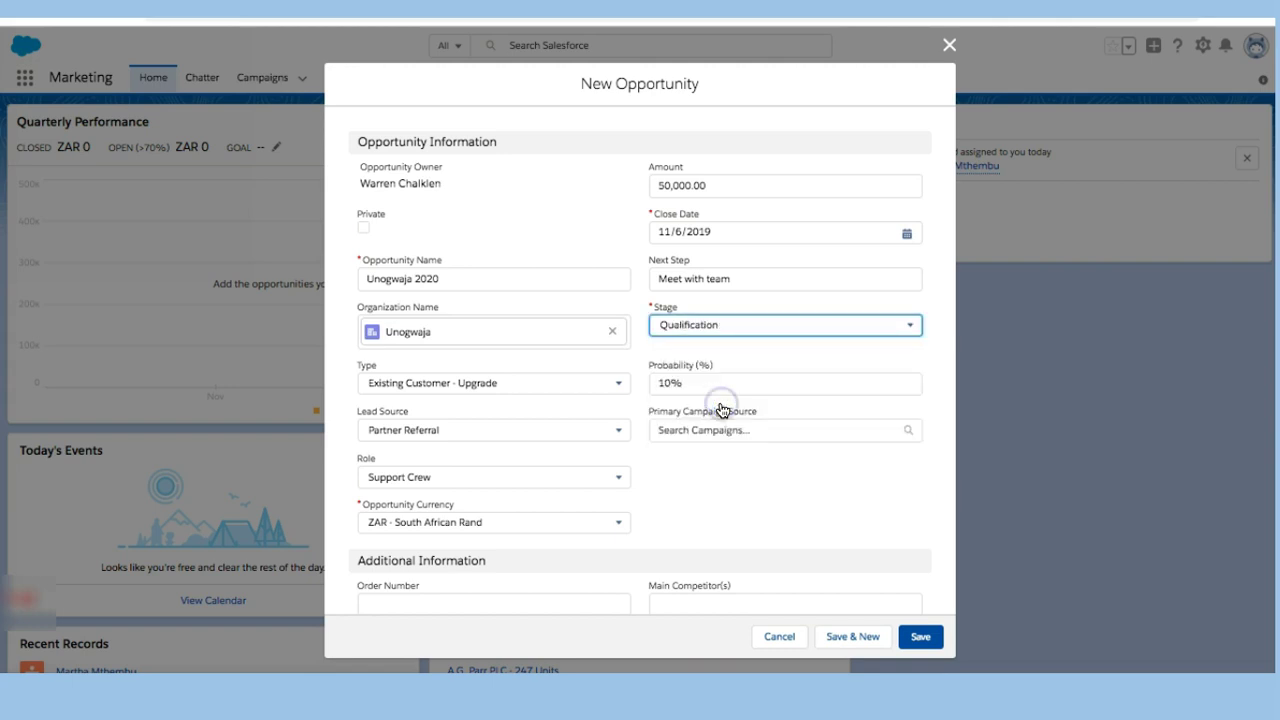
# Set the probability to 50% and choose Unogwaja Challenge 2018 as the primary campaign source
pyautogui.click(664, 381)
pyautogui.write('10')
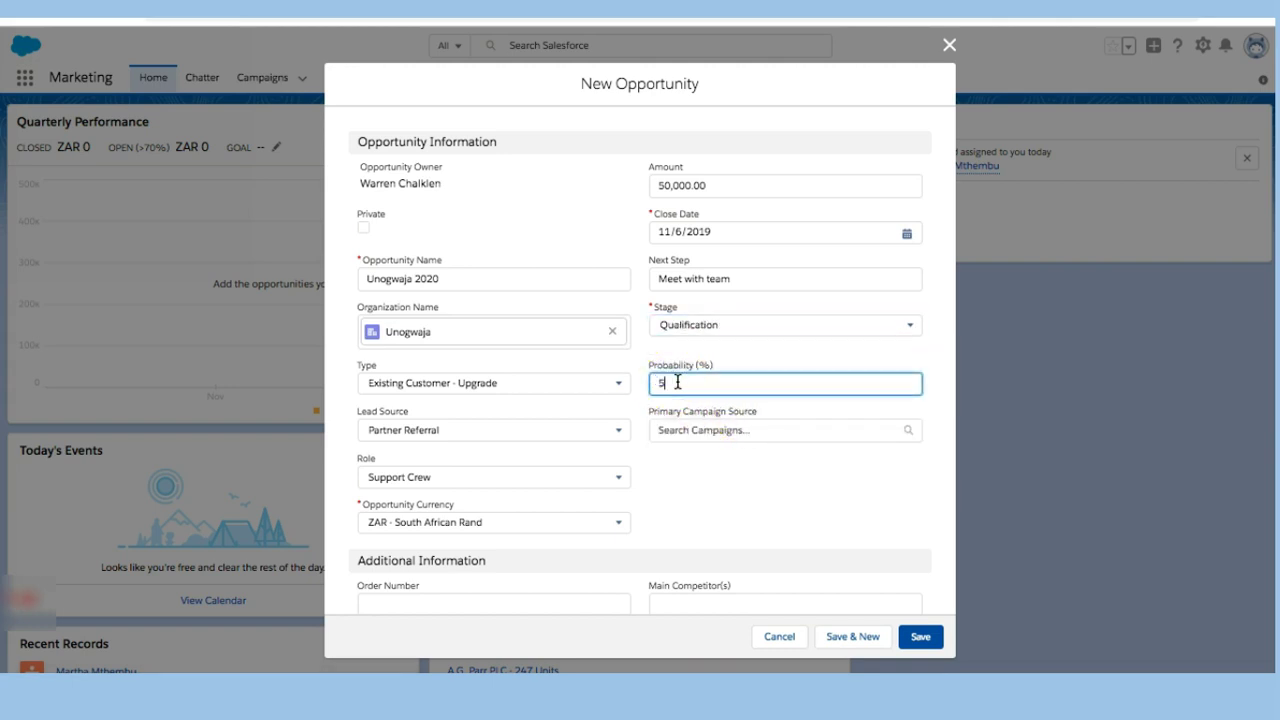
pyautogui.click(720, 433)
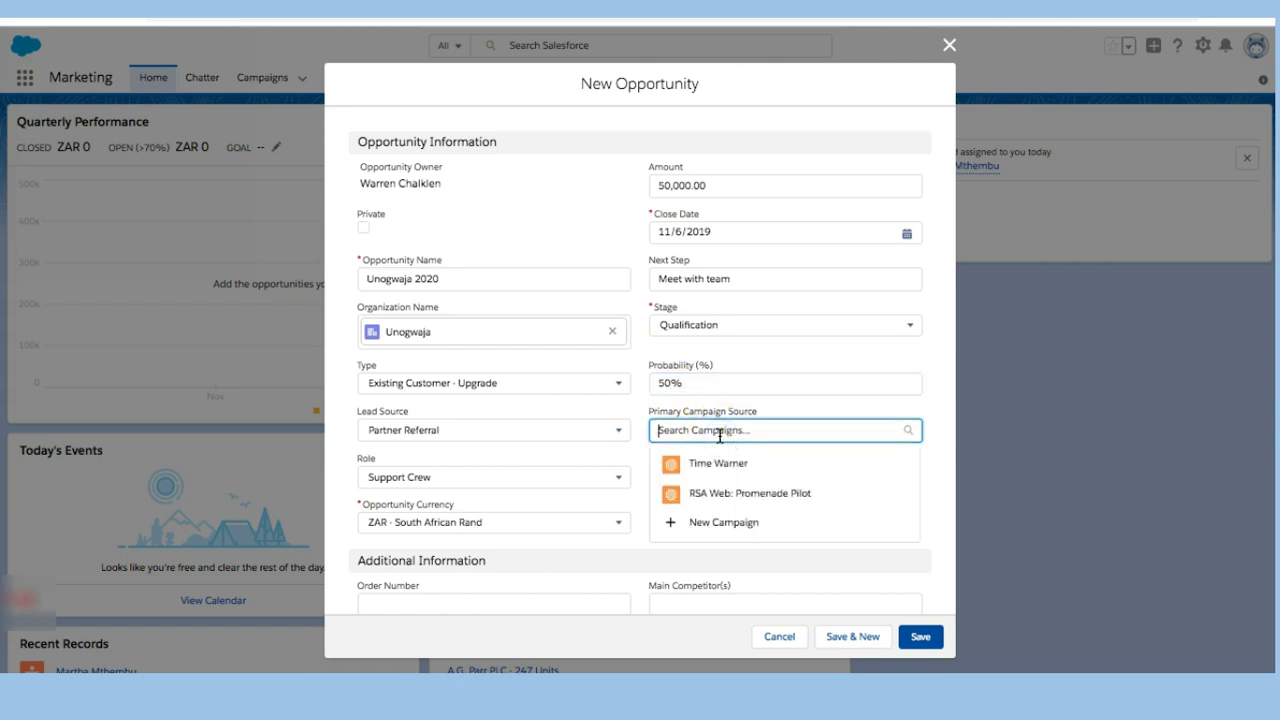
pyautogui.write('unog')
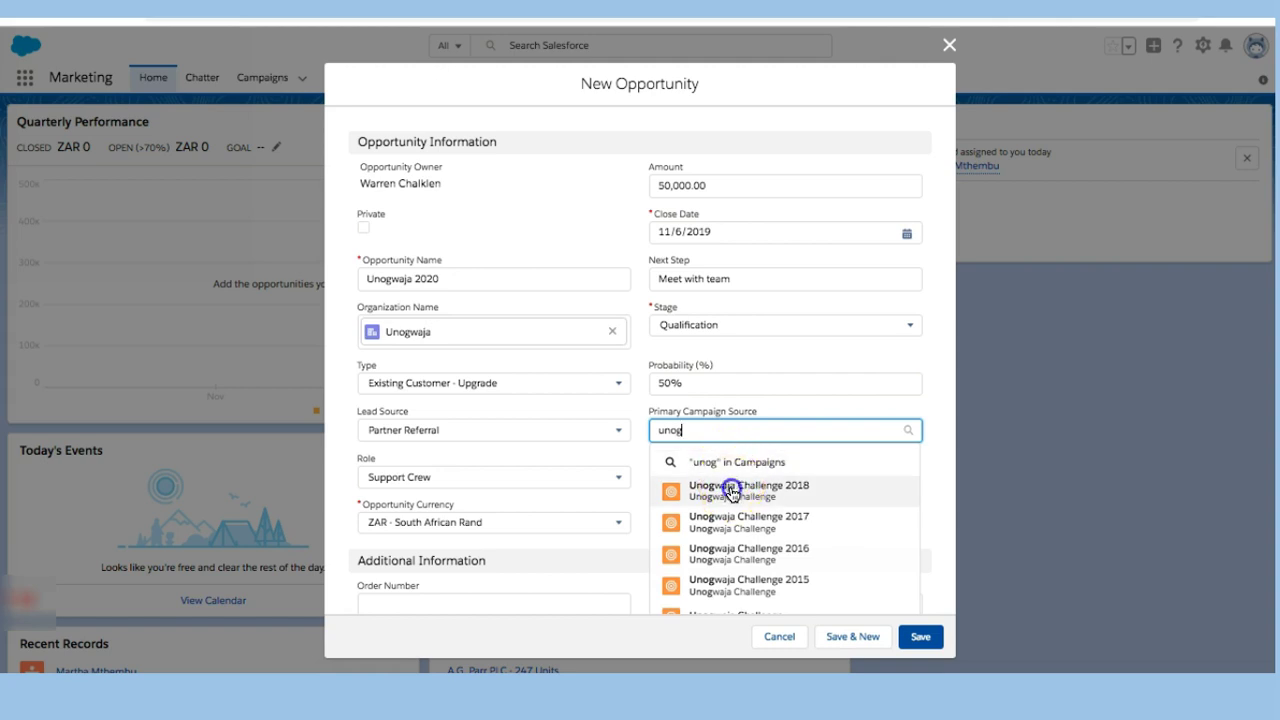
pyautogui.click(731, 487)
pyautogui.scroll(-3, 731, 492)
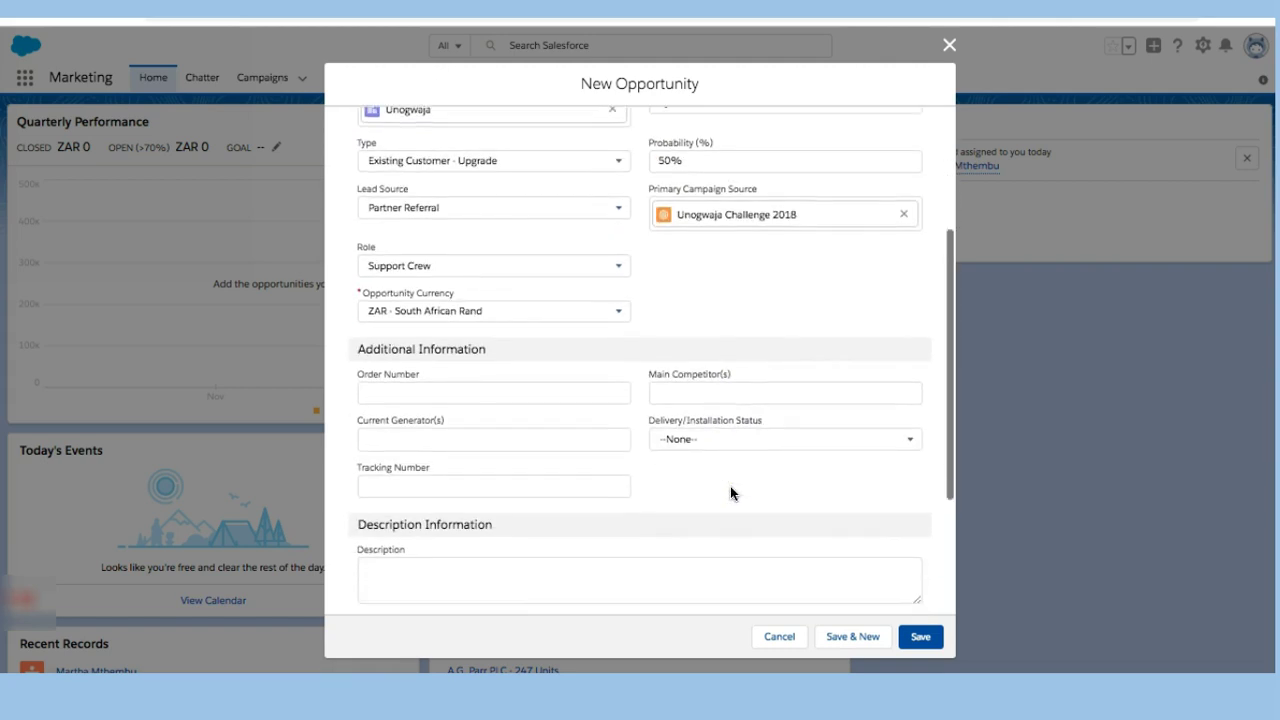
pyautogui.click(739, 420)
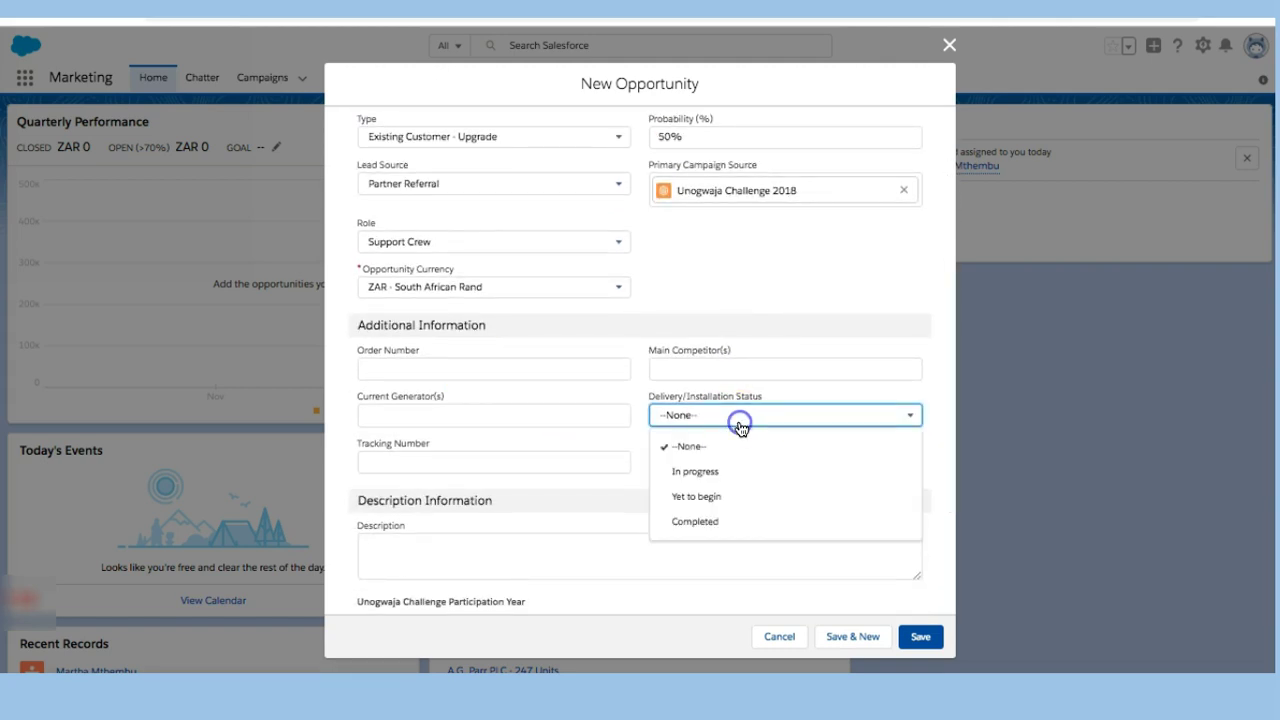
pyautogui.click(739, 420)
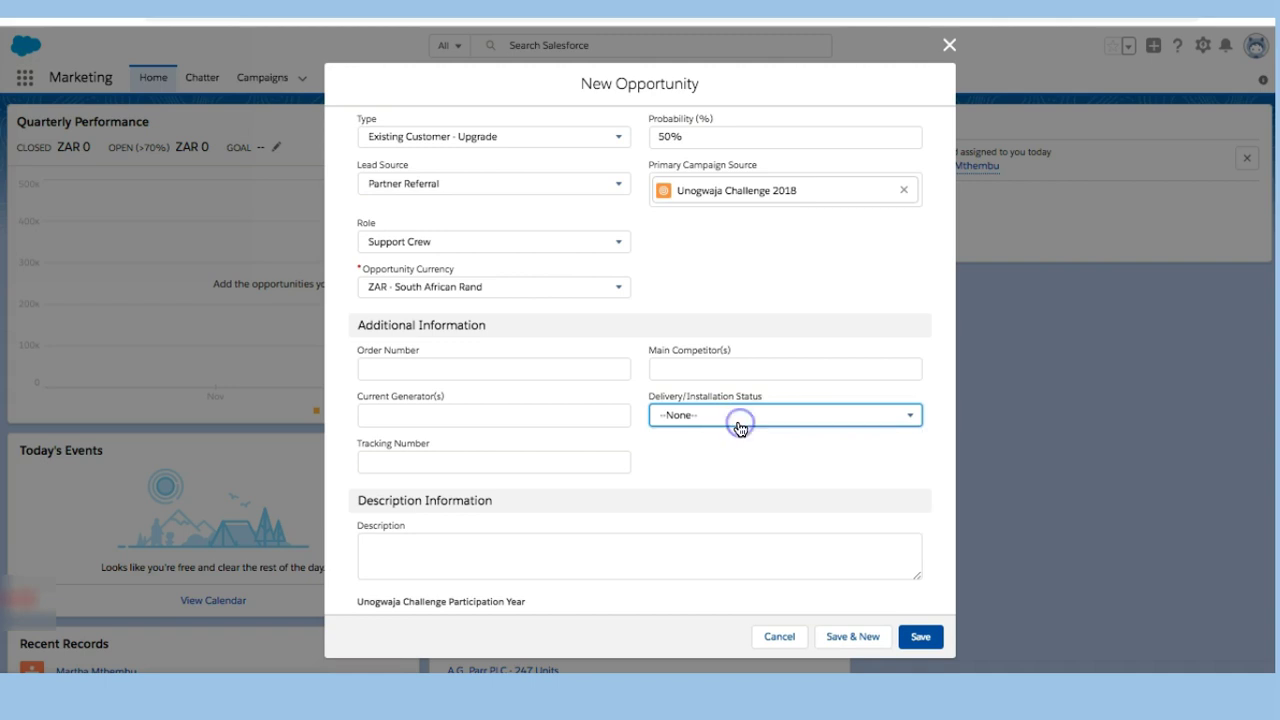
# Add Unogwaja Challenge 2015 and Unogwaja Challenge 2016 to the opportunity's chosen participation years
pyautogui.scroll(-2, 608, 557)
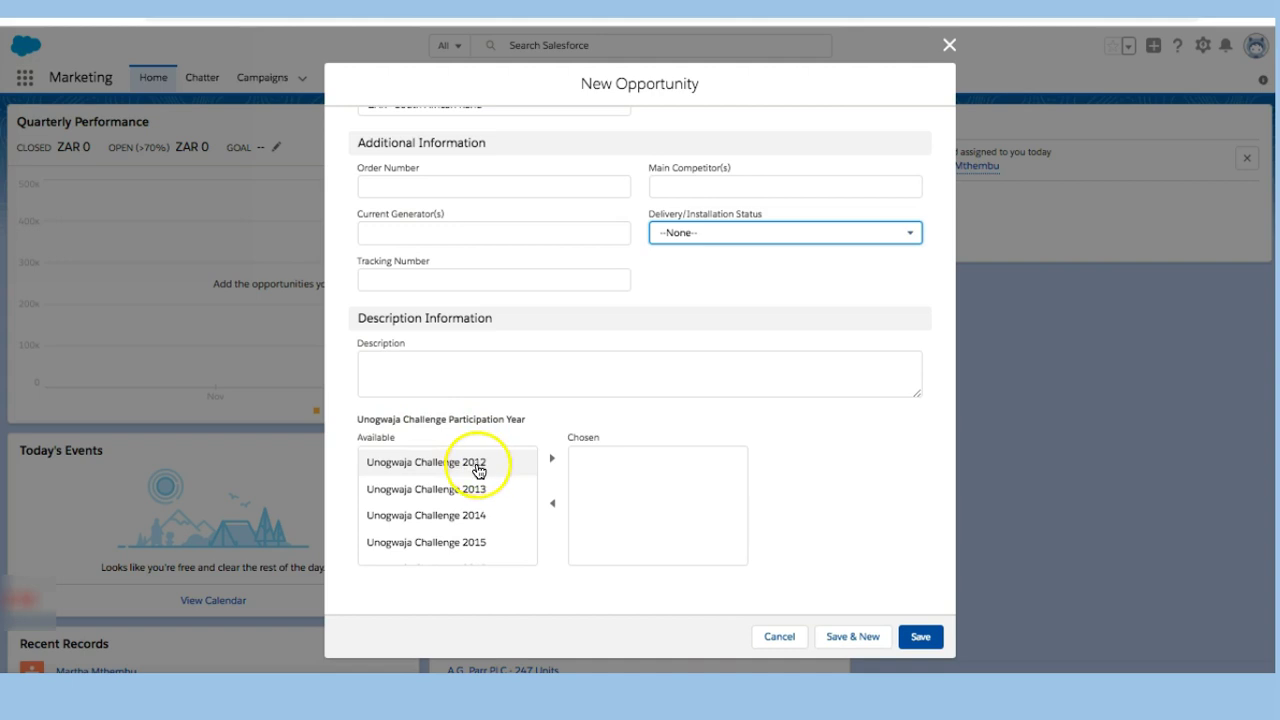
pyautogui.click(465, 542)
pyautogui.click(553, 463)
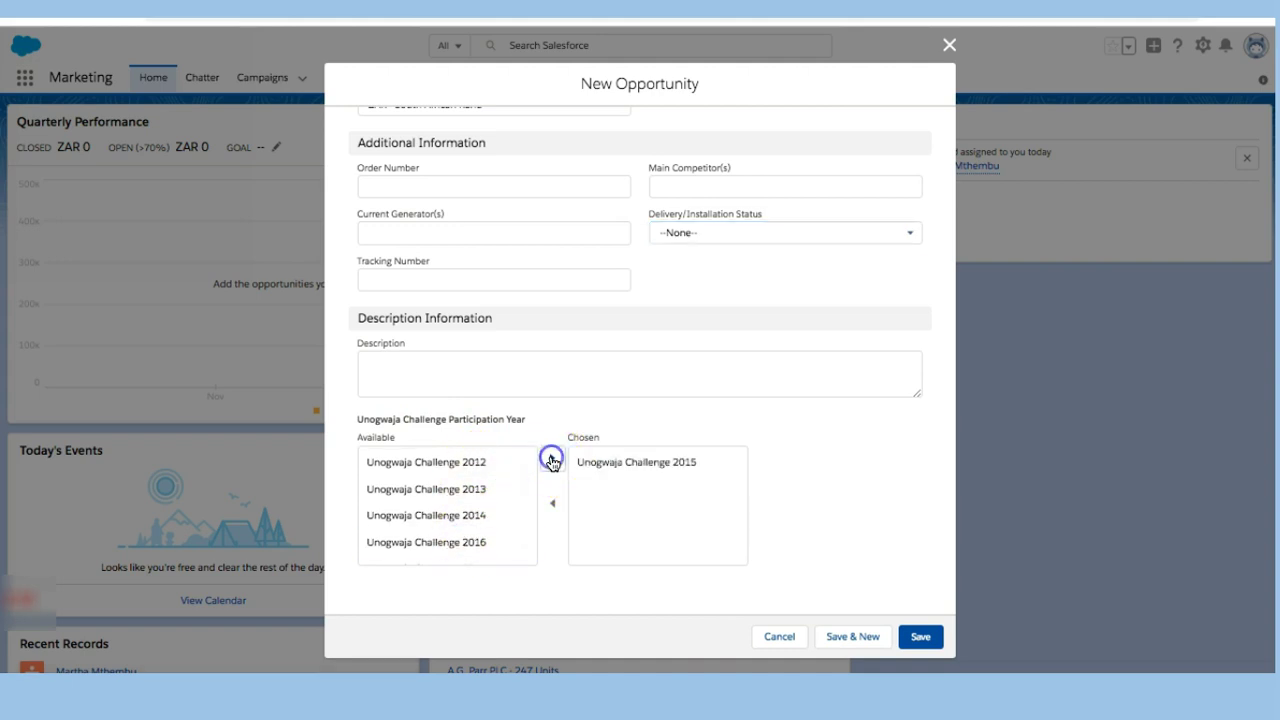
pyautogui.click(465, 549)
pyautogui.click(552, 461)
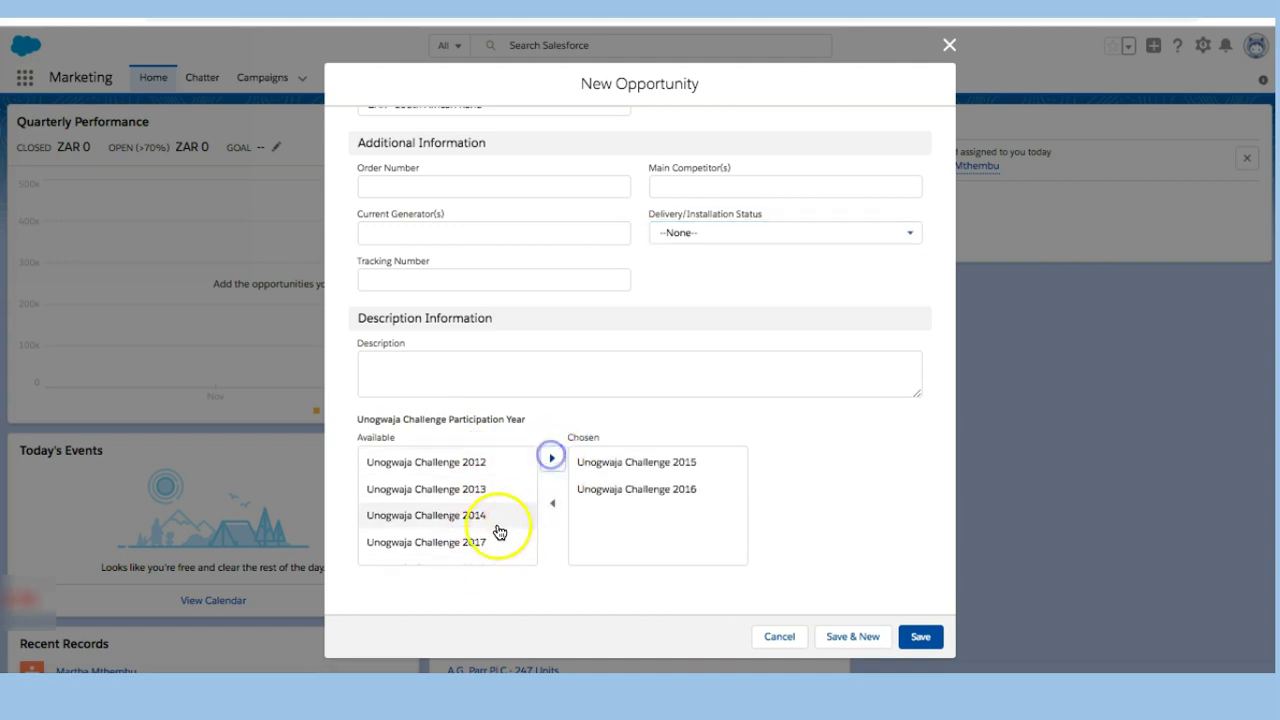
# Add Unogwaja Challenge 2017 and Unogwaja Challenge 2018 to the chosen participation years and save the new opportunity
pyautogui.click(480, 542)
pyautogui.click(552, 461)
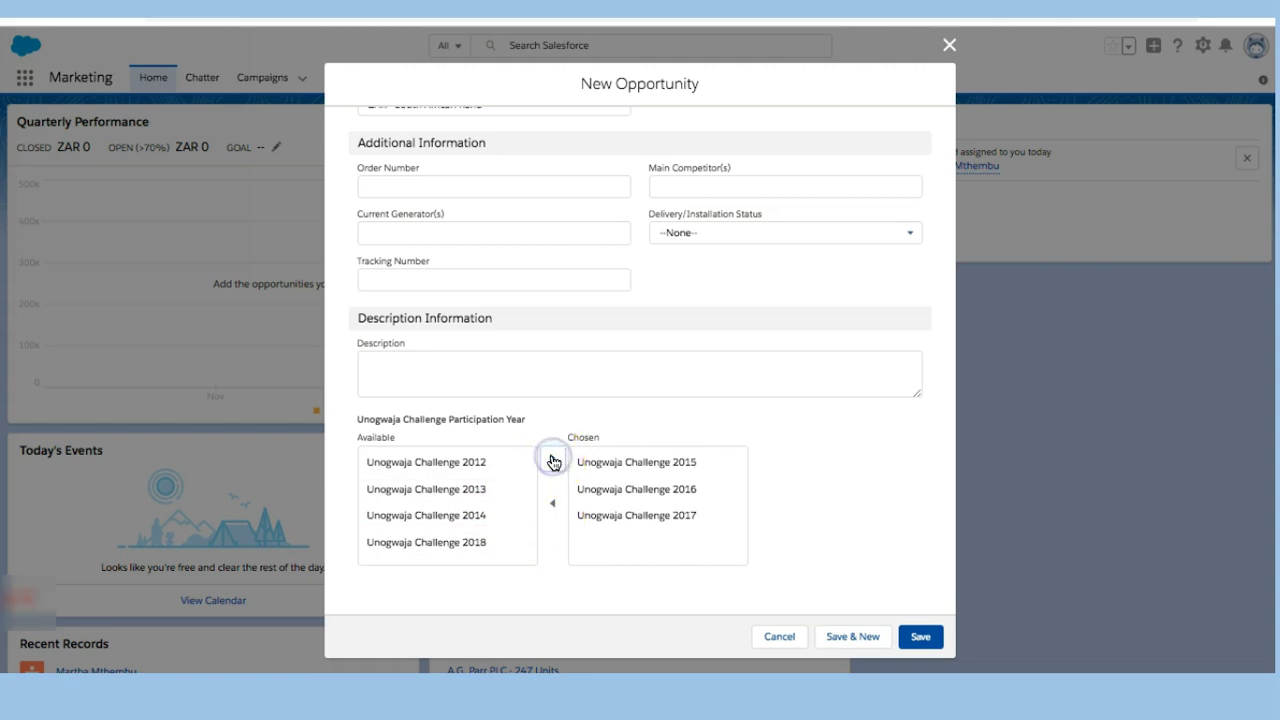
pyautogui.click(466, 544)
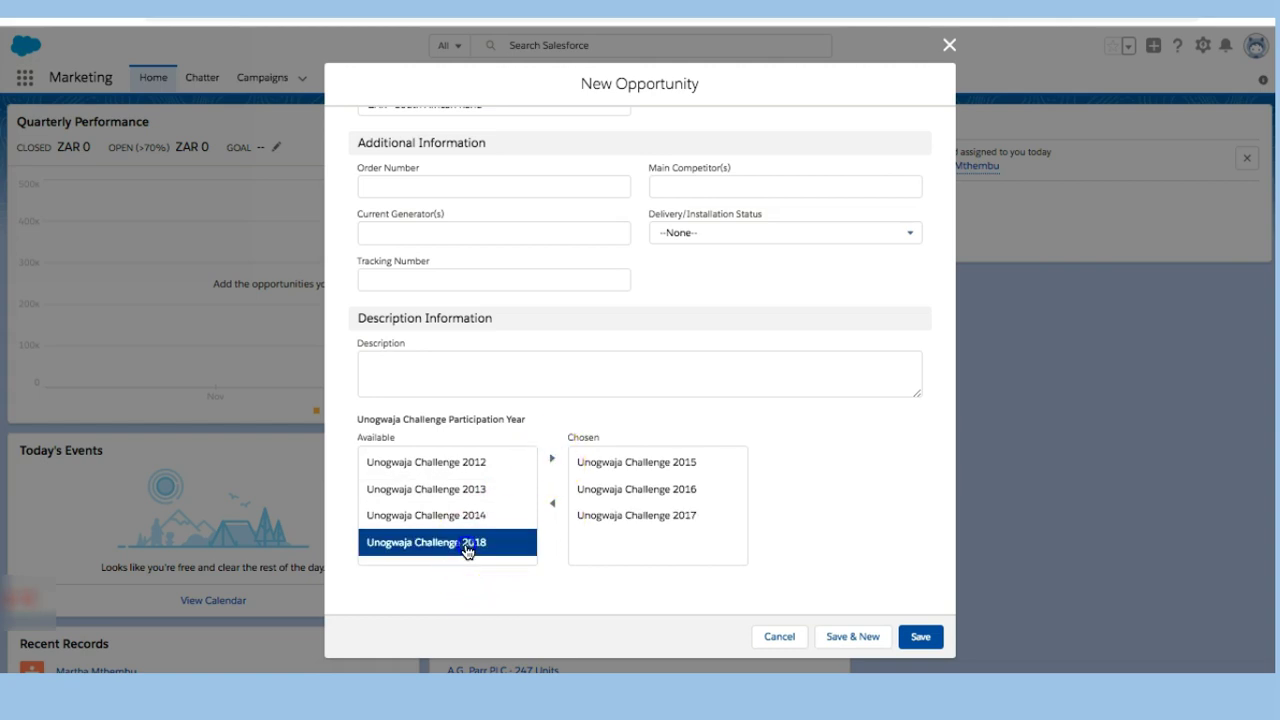
pyautogui.click(552, 461)
pyautogui.scroll(3, 785, 495)
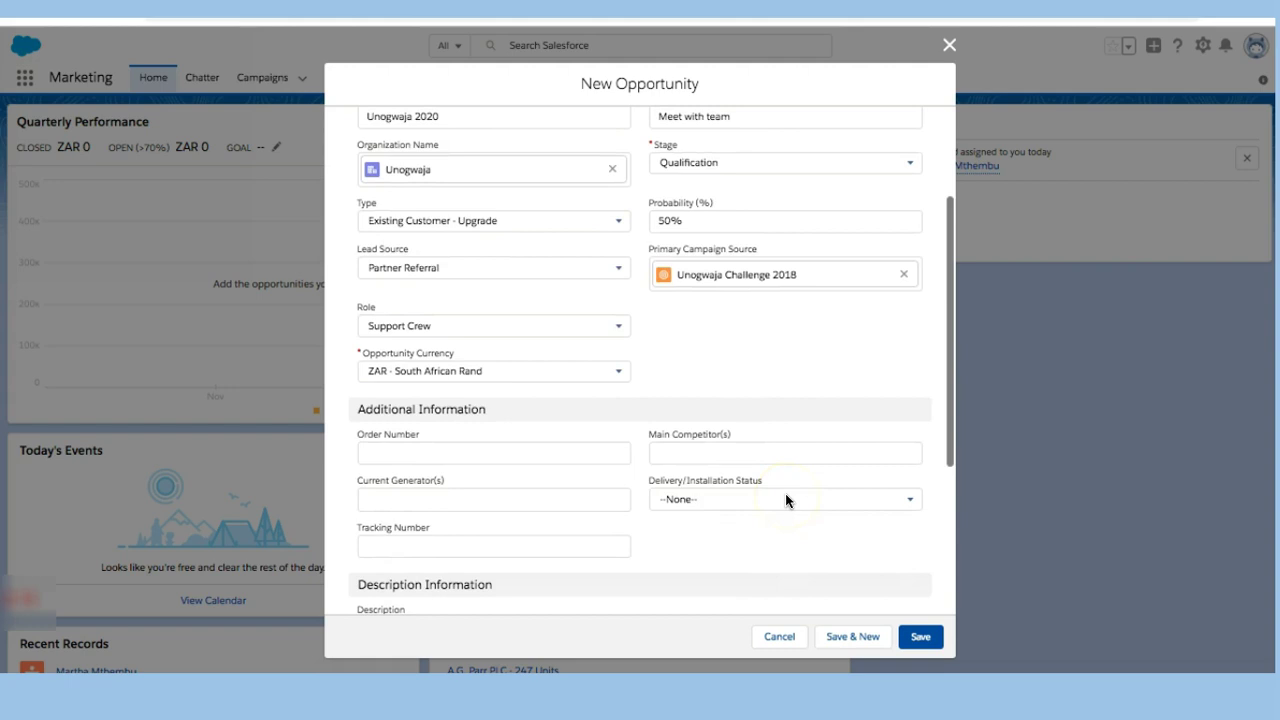
pyautogui.scroll(-3, 785, 500)
pyautogui.click(920, 636)
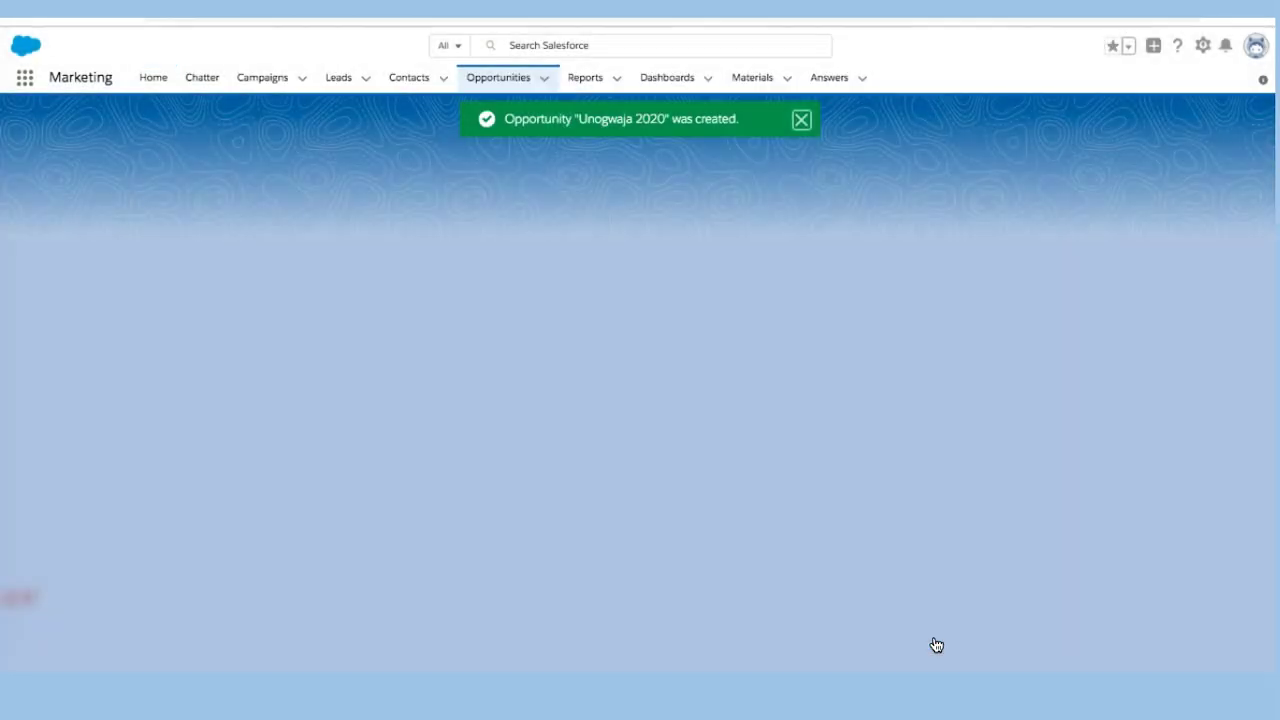
# Examine the saved opportunity's stage path, the summary of its linked organization and the amount in its stage history
pyautogui.click(557, 471)
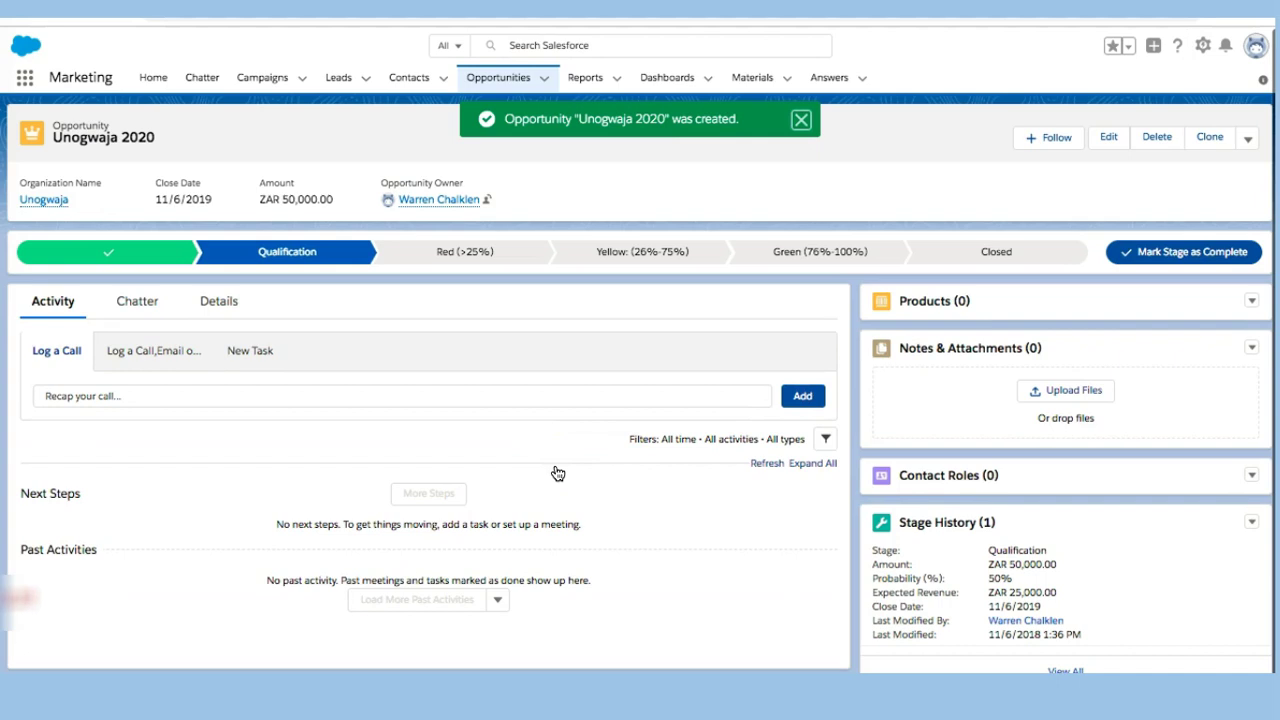
pyautogui.click(286, 251)
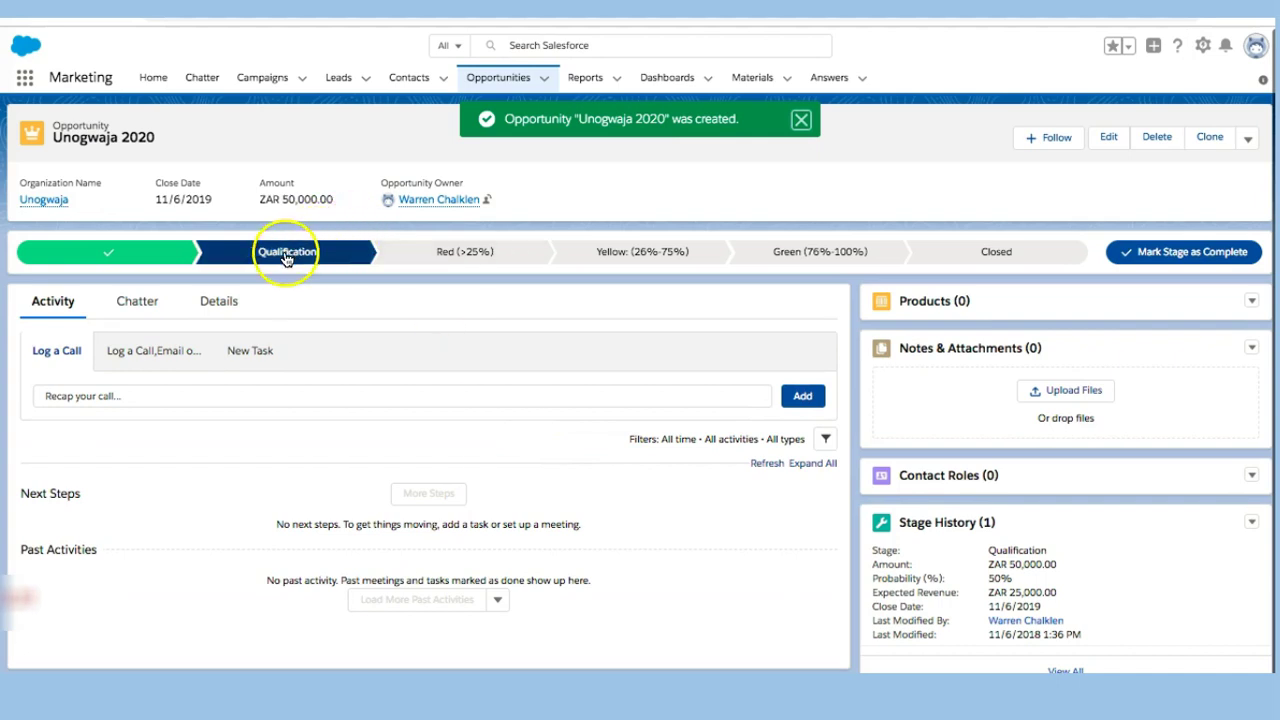
pyautogui.click(553, 350)
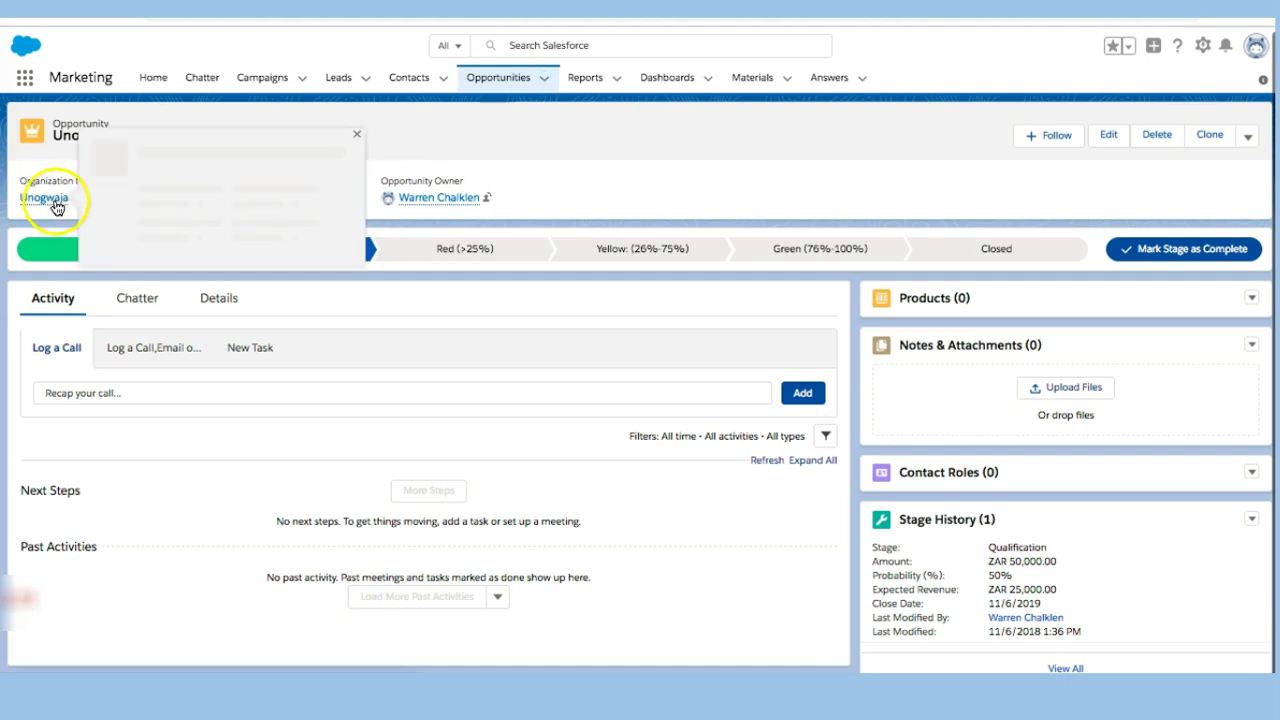
pyautogui.moveTo(38, 198)
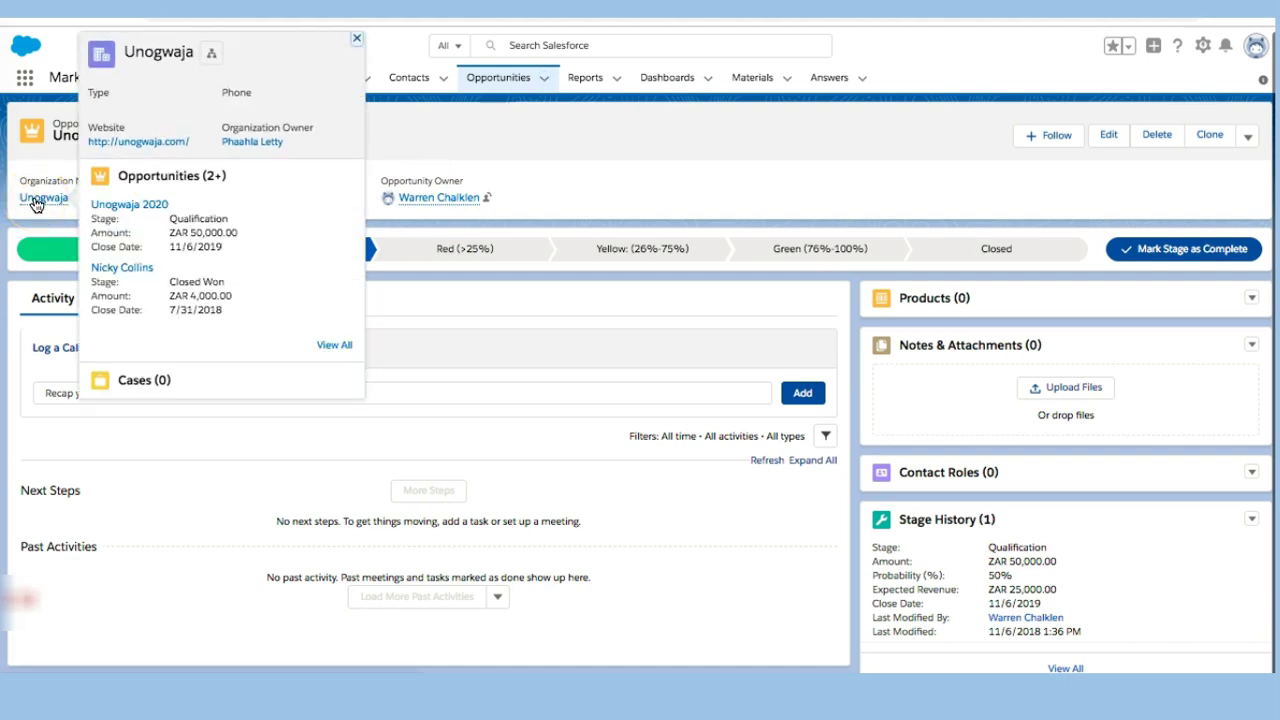
pyautogui.click(1075, 390)
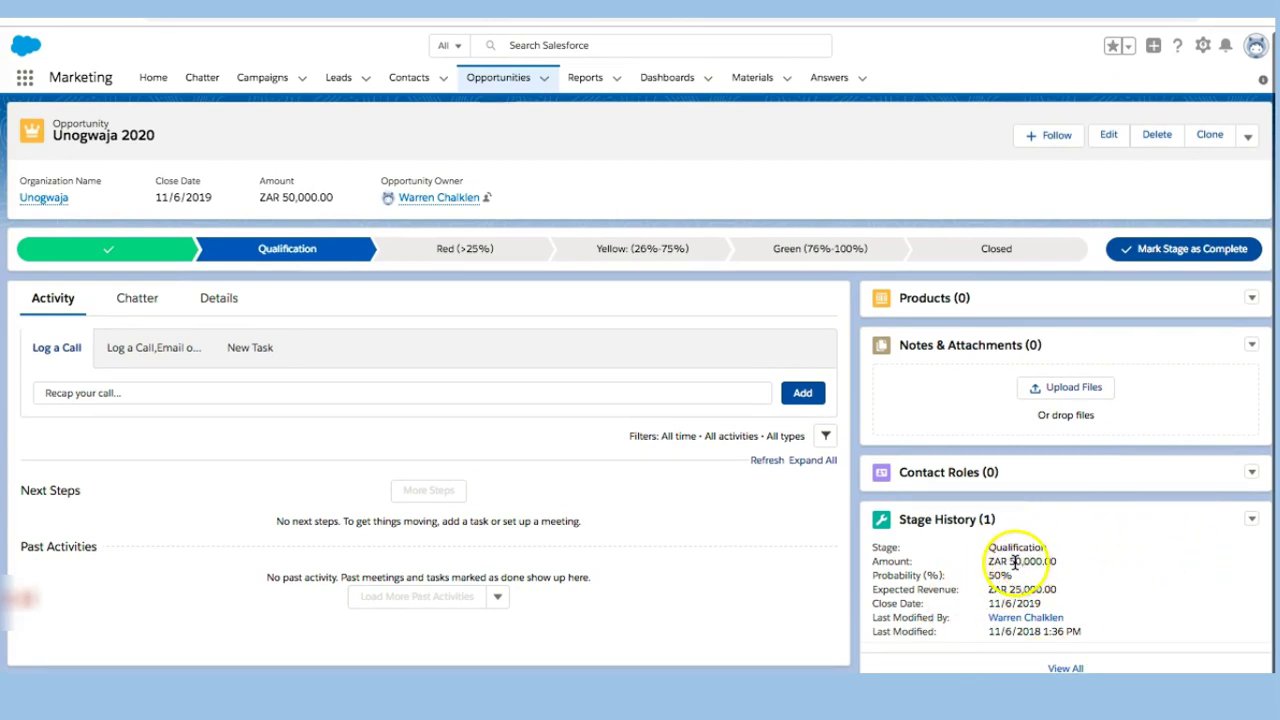
pyautogui.click(1014, 562)
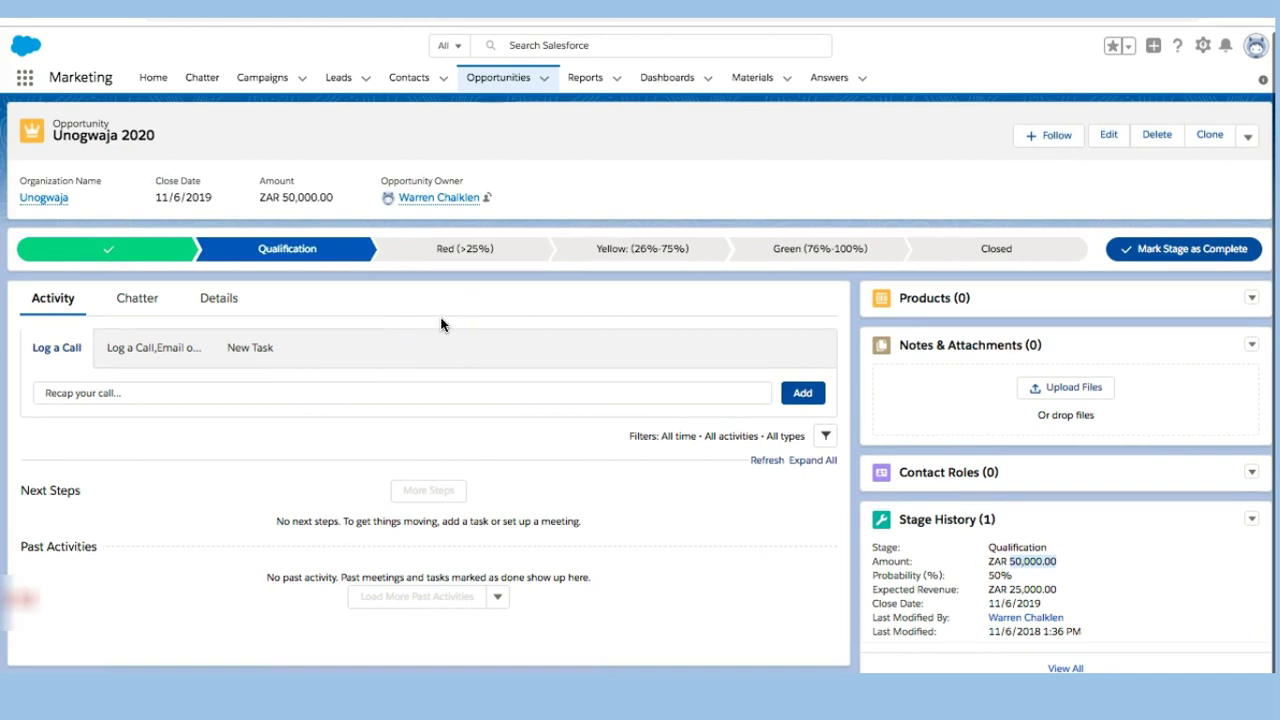
# Change the Unogwaja 2020 opportunity's current stage to Red (>25%)
pyautogui.click(491, 249)
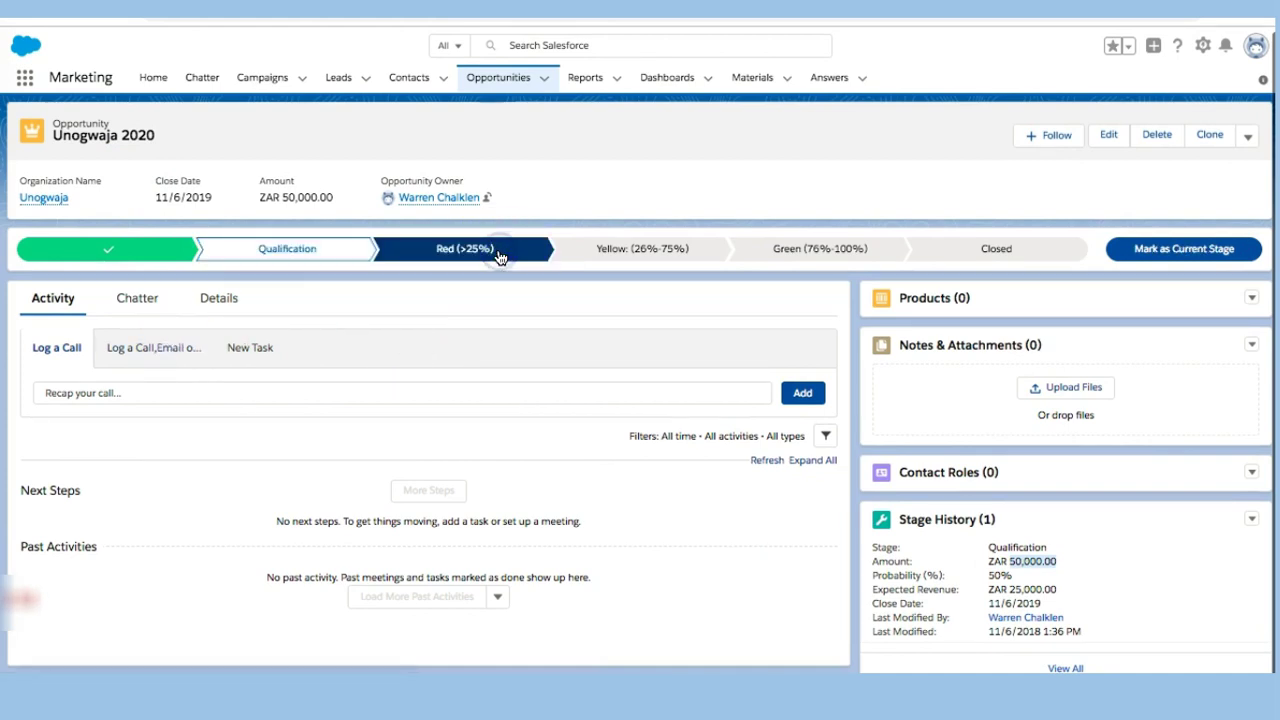
pyautogui.click(307, 255)
pyautogui.click(429, 252)
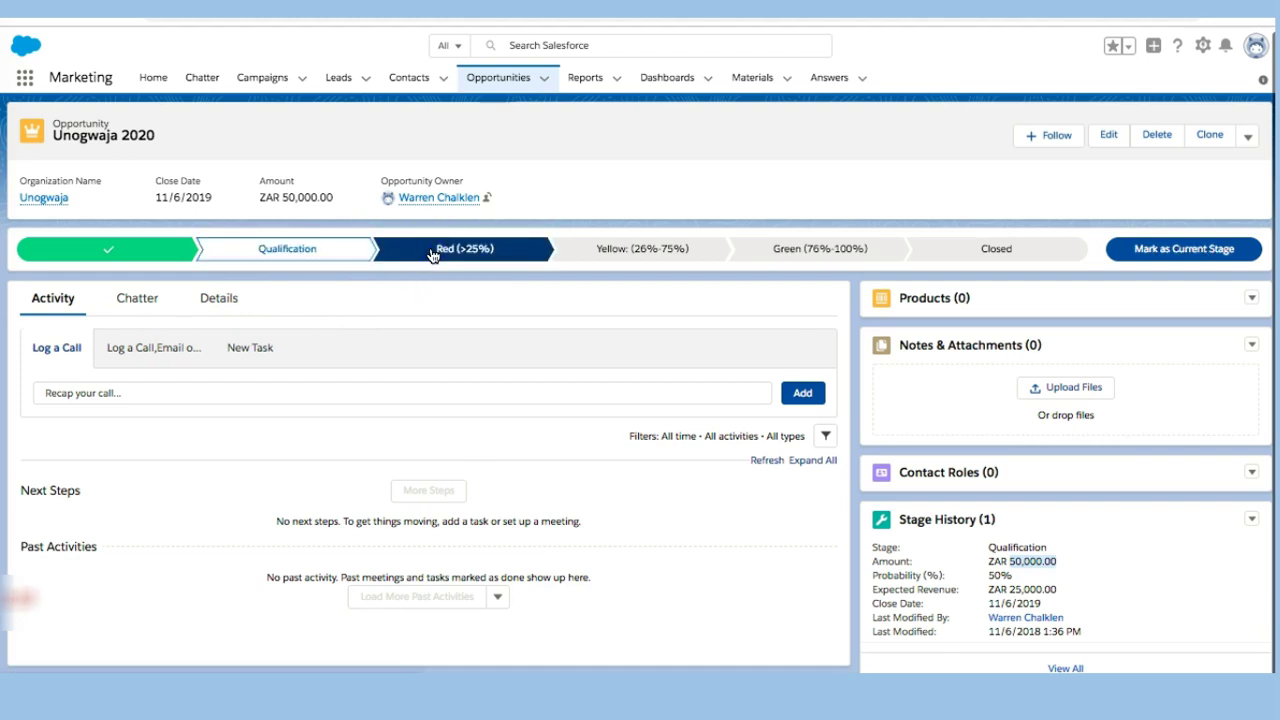
pyautogui.click(1176, 249)
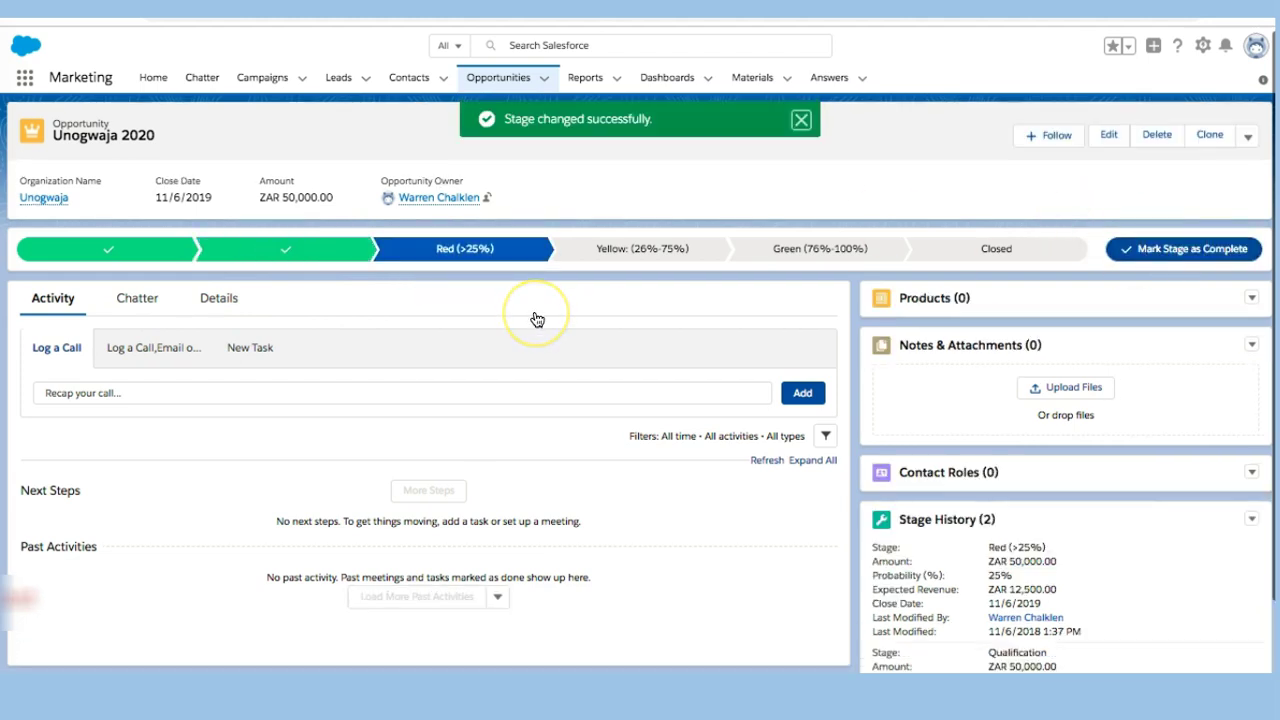
# Review the opportunity's detail fields, from owner and amount down to the Unogwaja Challenge participation years
pyautogui.scroll(-2, 537, 319)
pyautogui.click(222, 224)
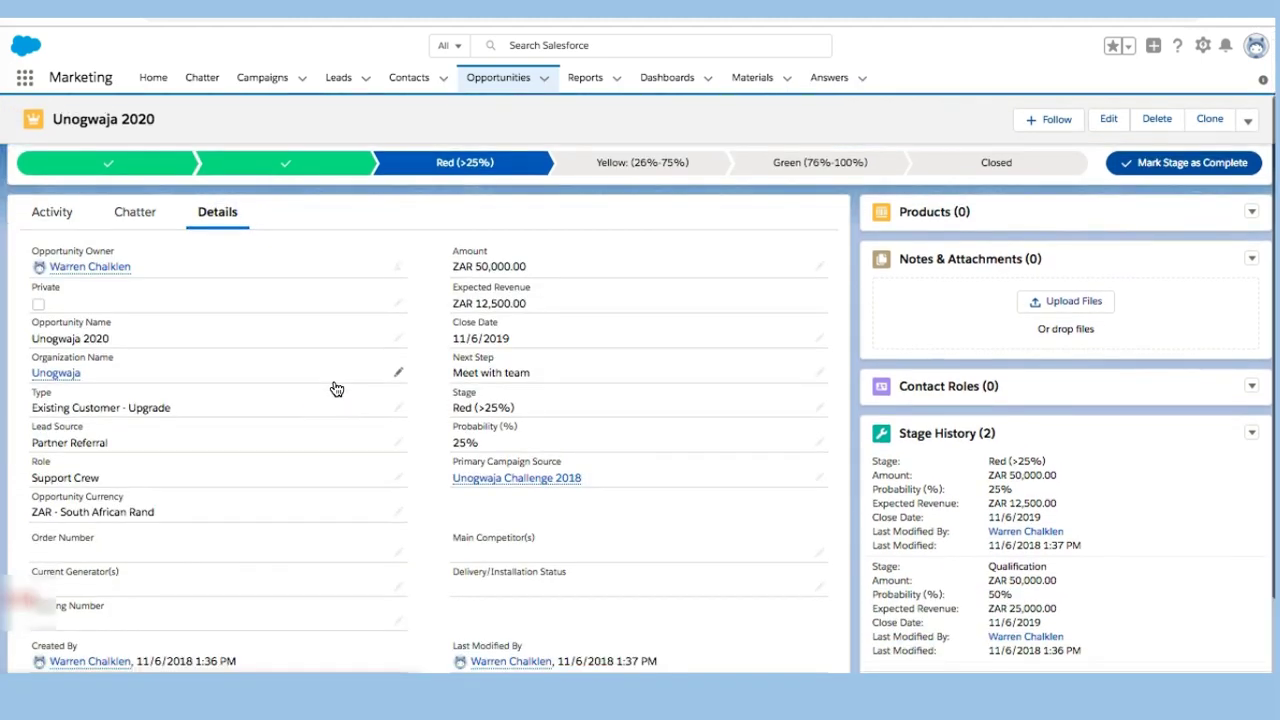
pyautogui.scroll(-2, 337, 388)
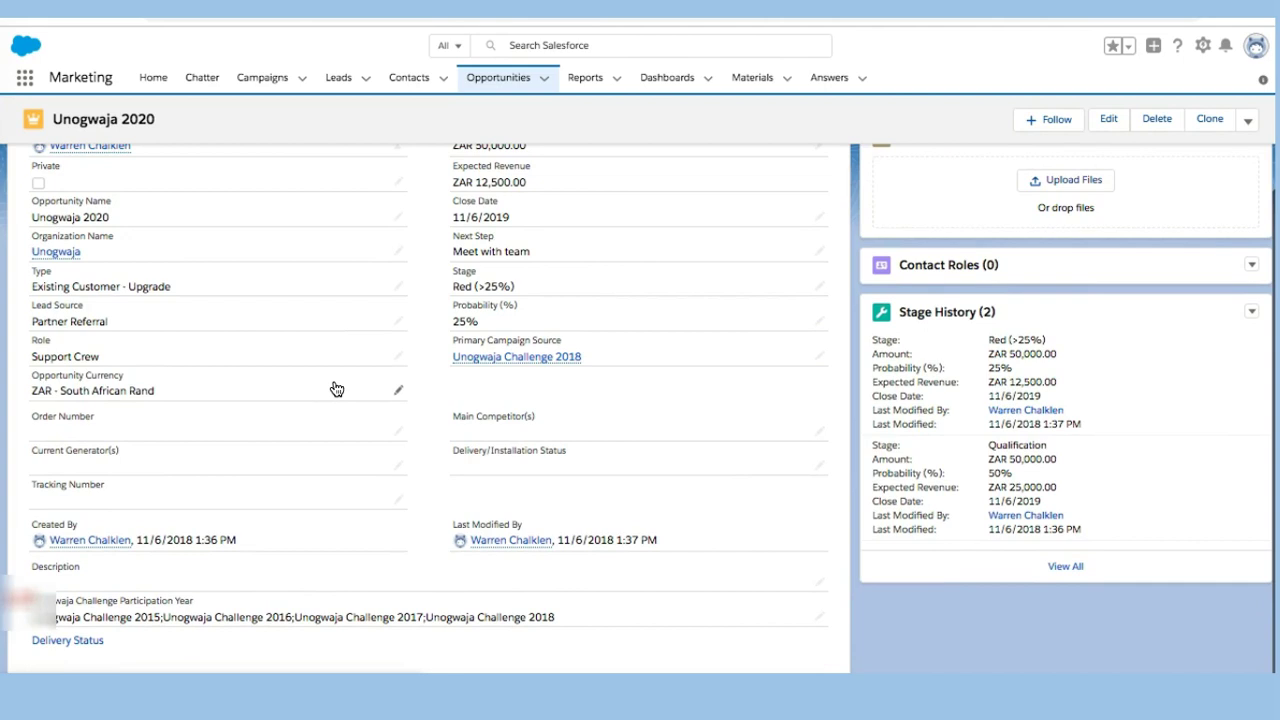
pyautogui.scroll(3, 337, 388)
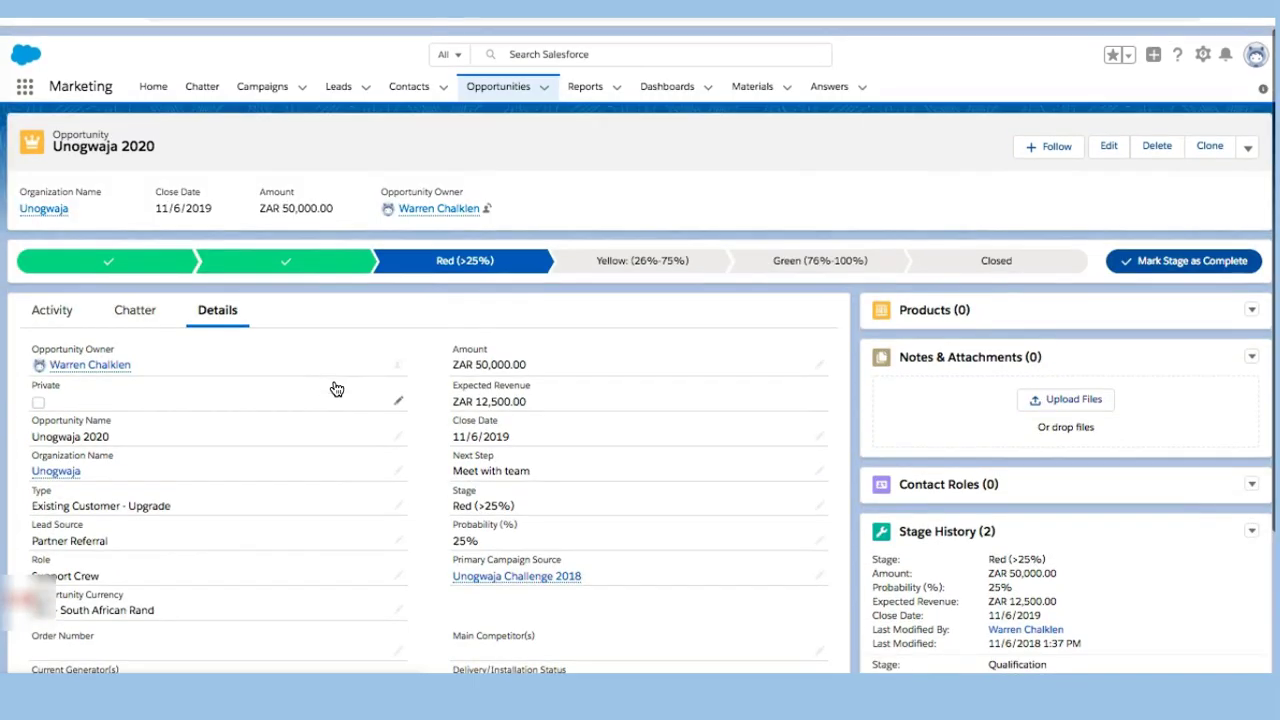
pyautogui.scroll(-1, 337, 388)
pyautogui.click(340, 374)
# Look through the opportunity's Chatter feed for posts and record updates
pyautogui.click(134, 303)
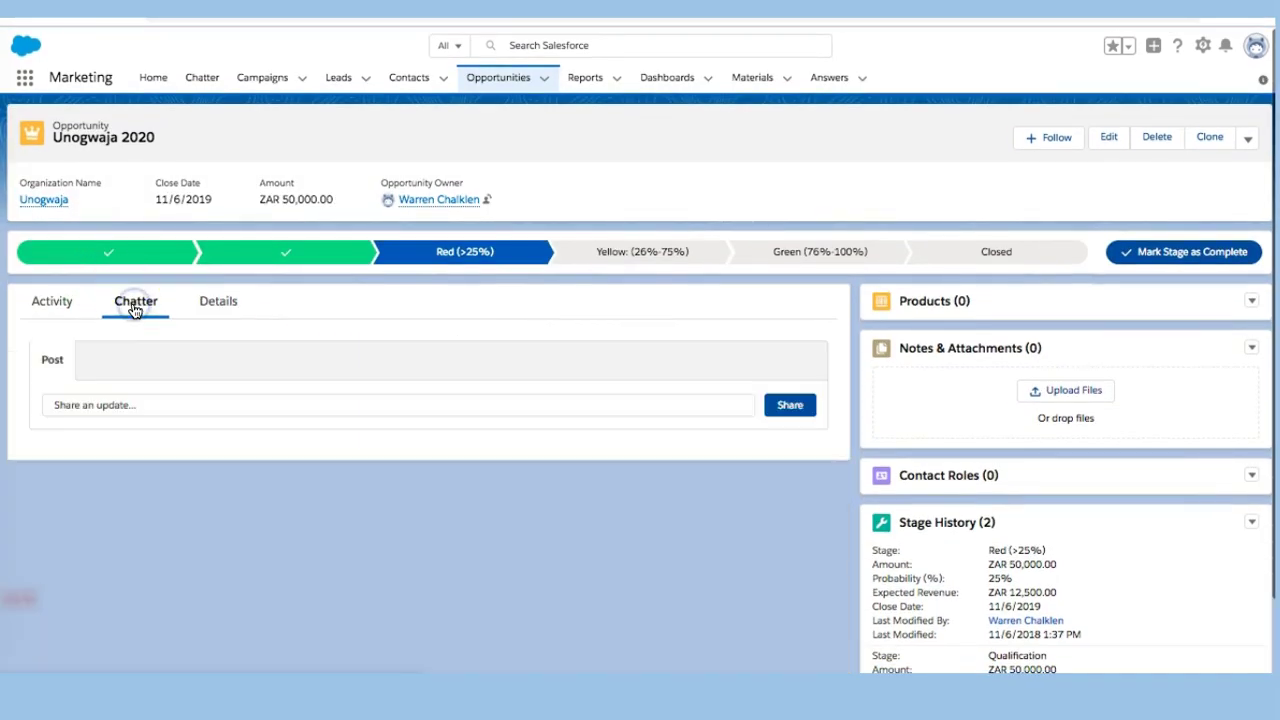
pyautogui.click(229, 471)
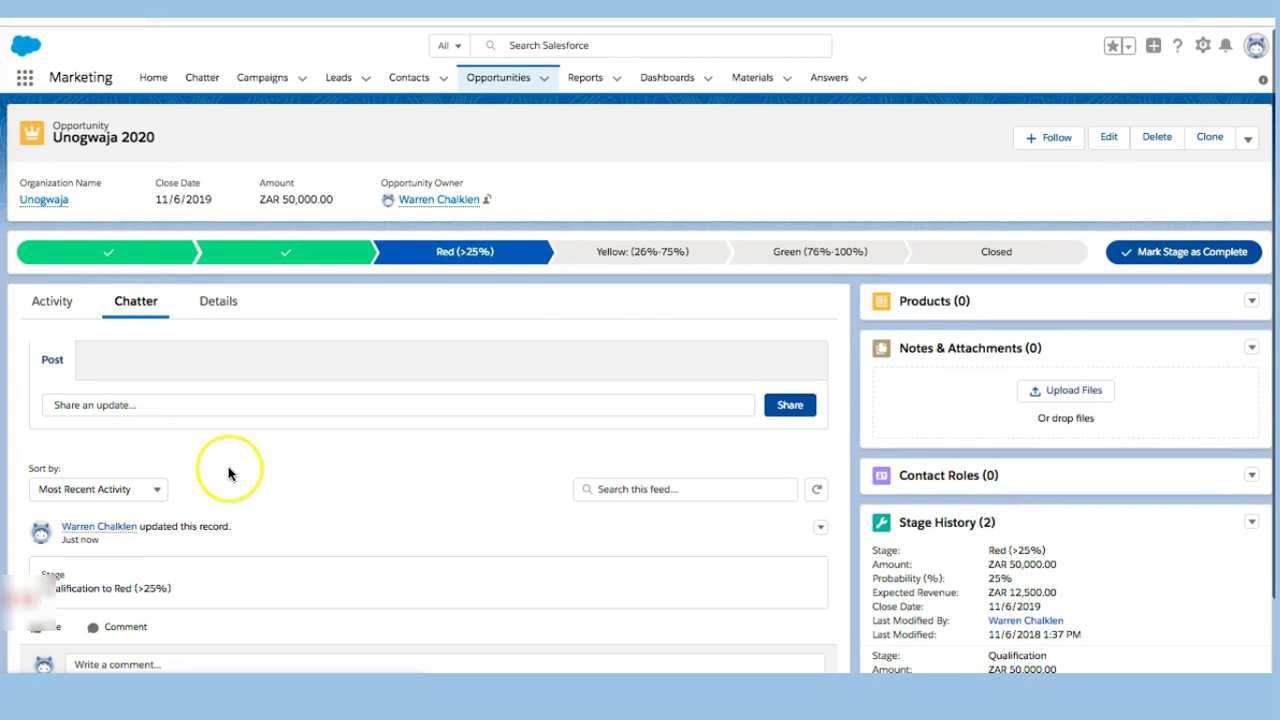
pyautogui.scroll(-2, 229, 471)
pyautogui.scroll(2, 229, 471)
pyautogui.click(170, 360)
# Examine the opportunity's activity section, including next steps, past activities and the choices for loading more past activities
pyautogui.click(57, 307)
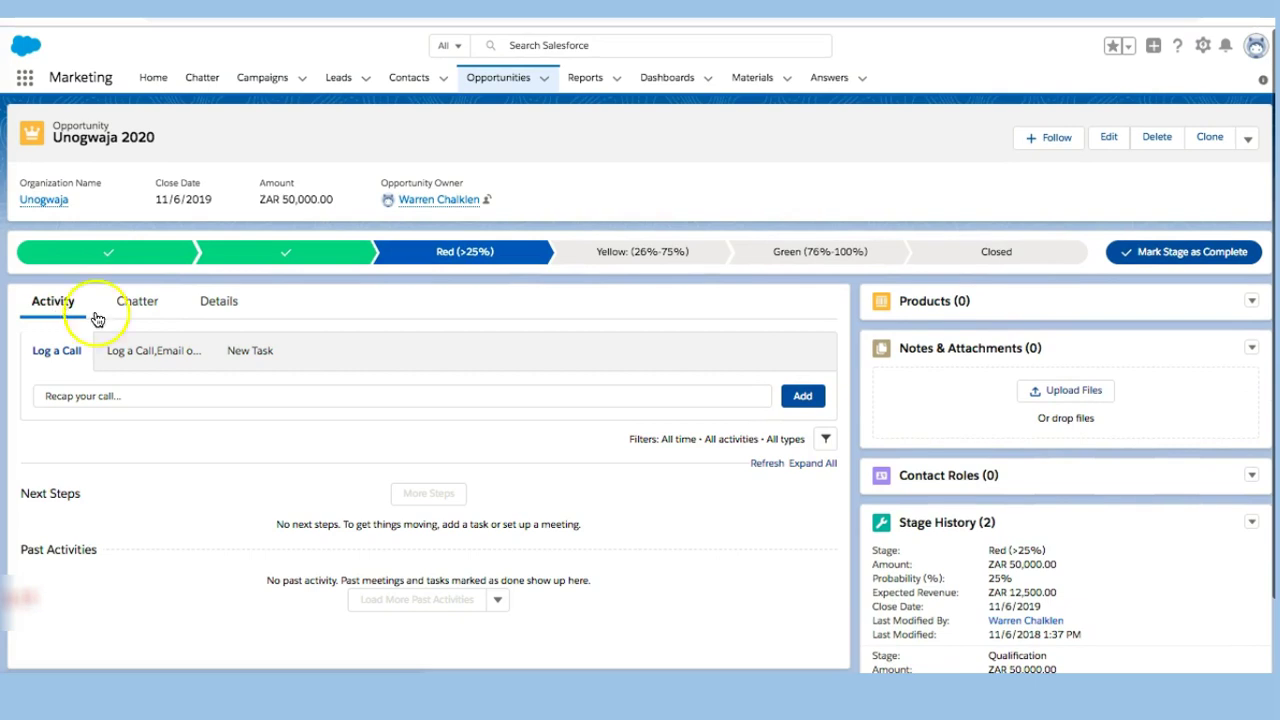
pyautogui.scroll(-2, 357, 419)
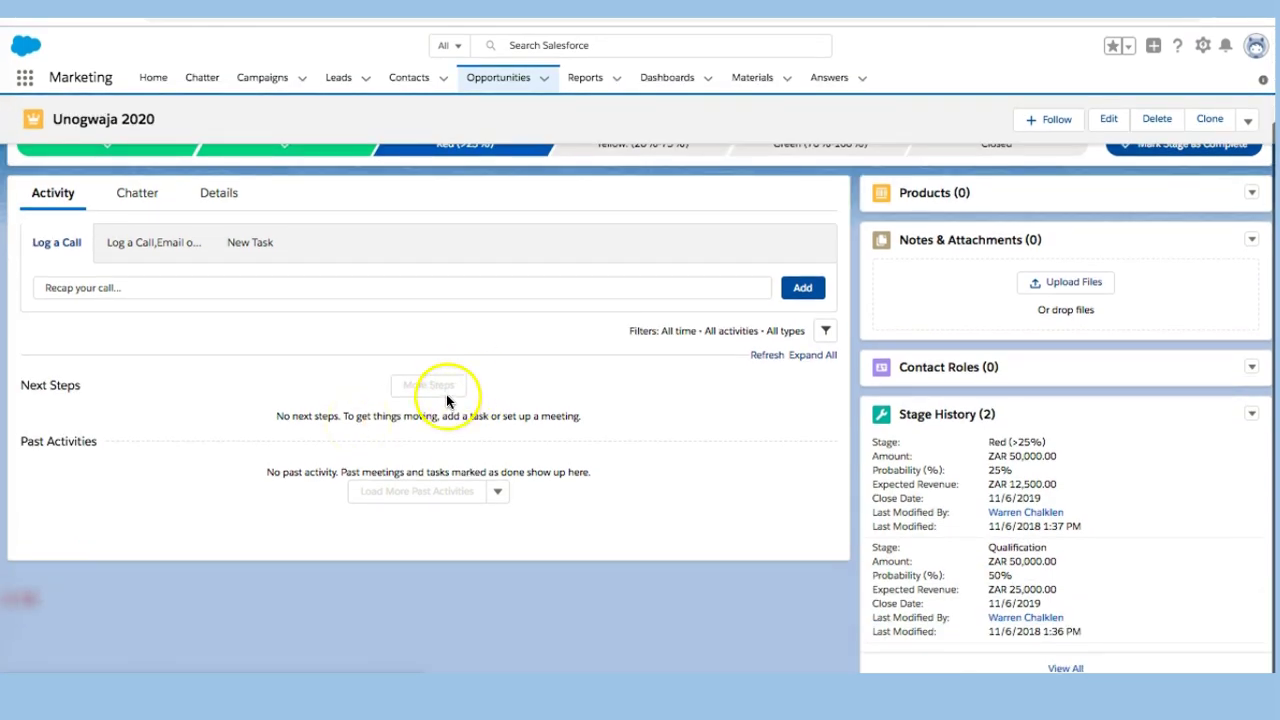
pyautogui.click(458, 388)
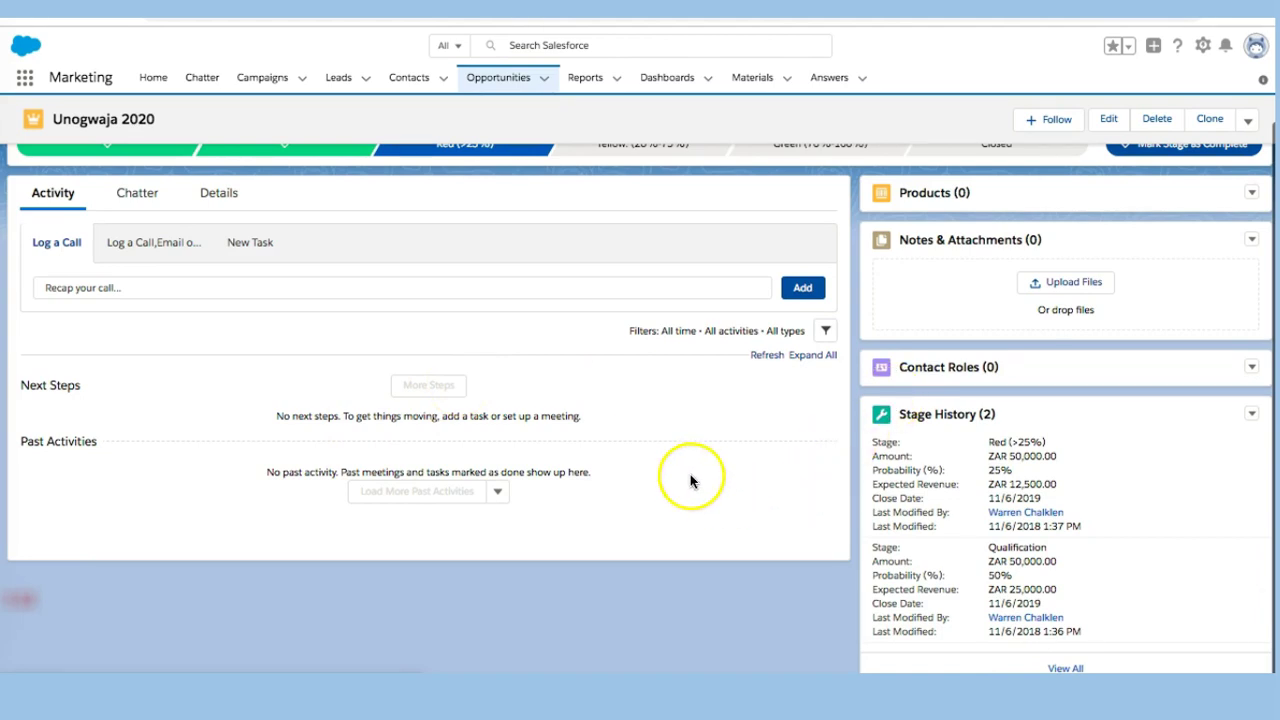
pyautogui.click(500, 495)
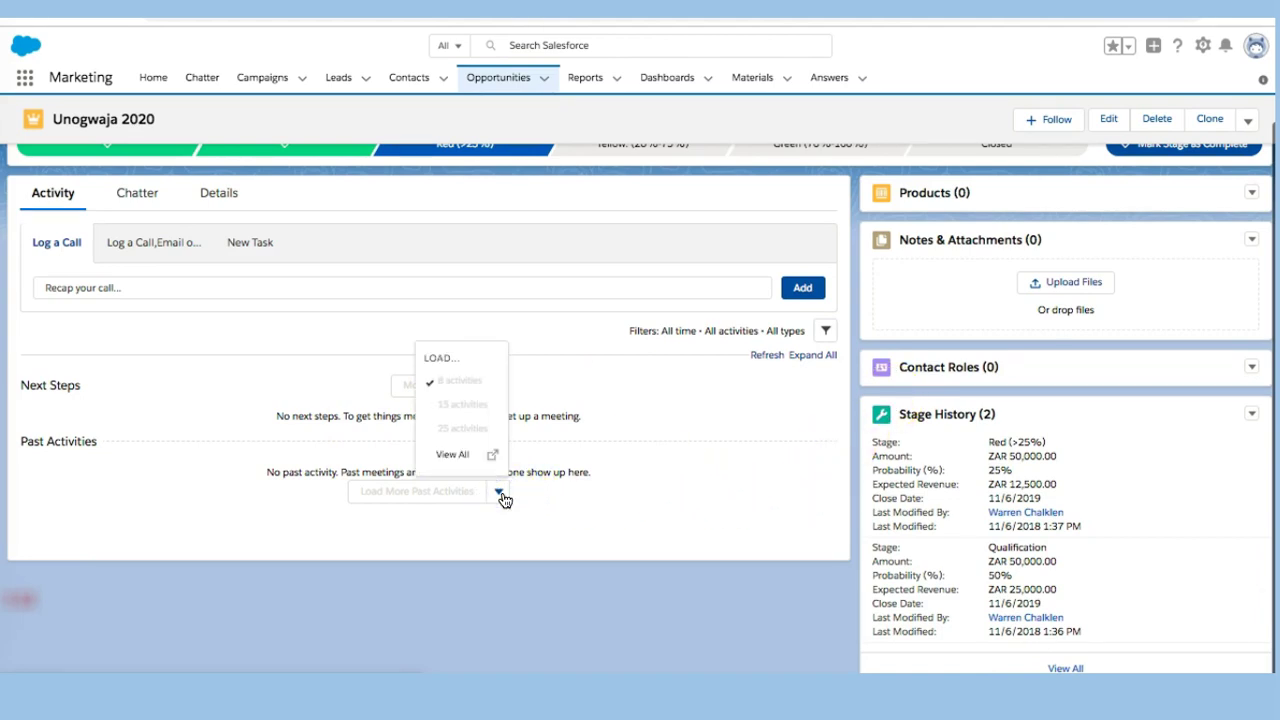
pyautogui.click(662, 498)
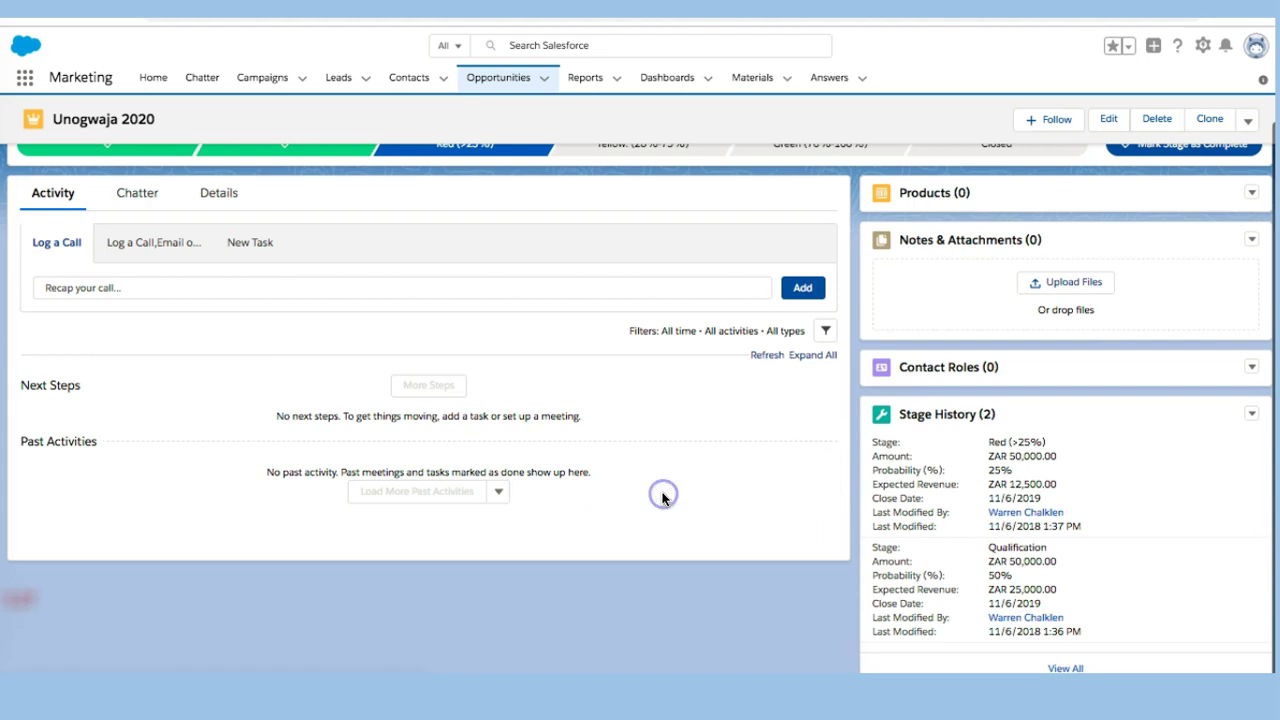
pyautogui.scroll(2, 662, 494)
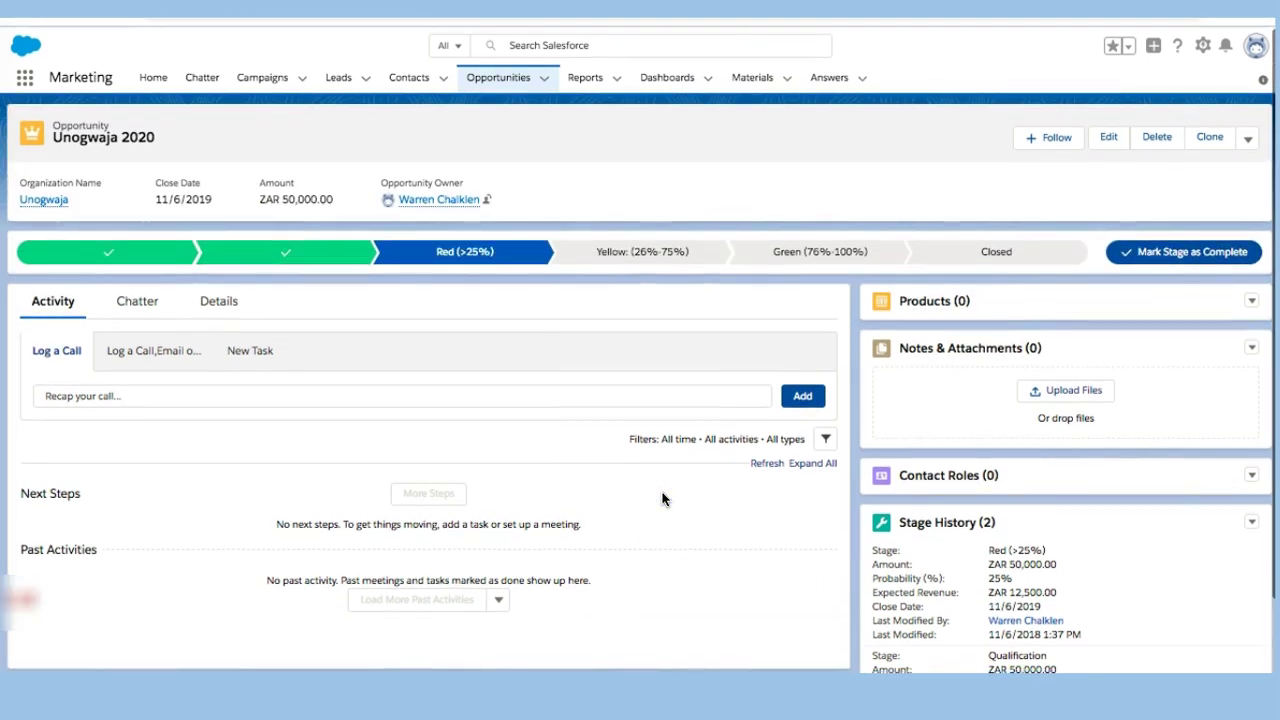